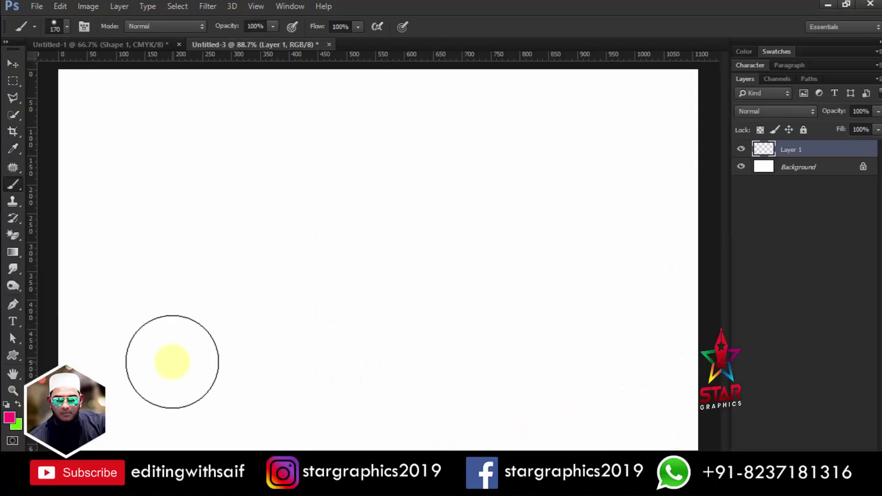
Paint overlapping soft pink, magenta and purple strokes across the lower canvas.
drag(172, 362, 299, 400)
click(9, 417)
click(632, 261)
drag(148, 276, 335, 295)
click(9, 418)
click(519, 306)
drag(519, 307, 515, 309)
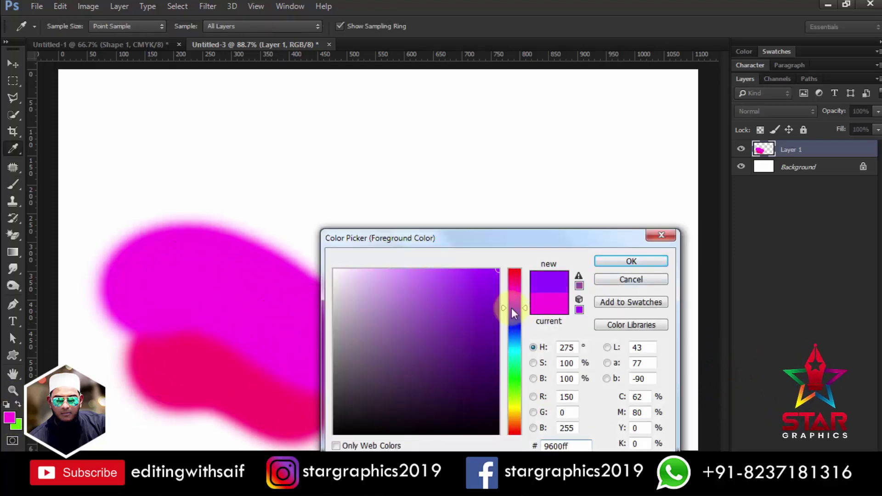
click(632, 262)
drag(154, 223, 365, 374)
Add blue and light blue strokes fanning across the top of the canvas.
click(10, 417)
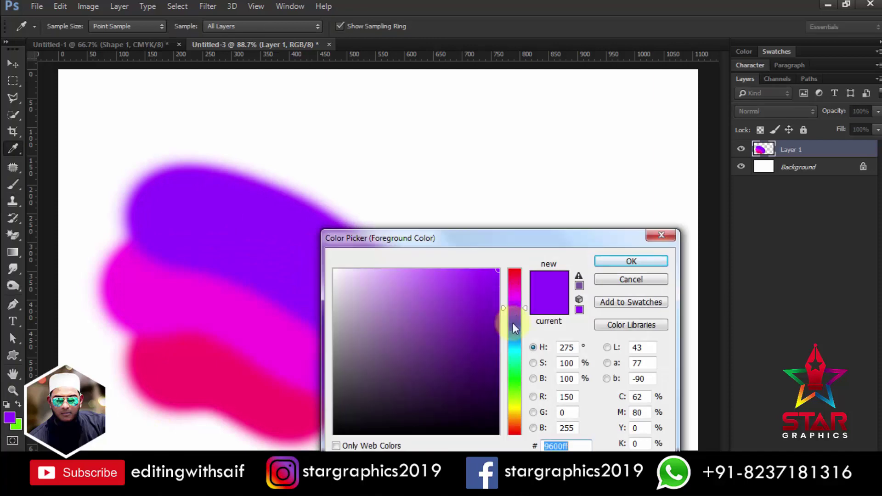
click(513, 324)
key(Return)
drag(202, 143, 427, 363)
click(9, 419)
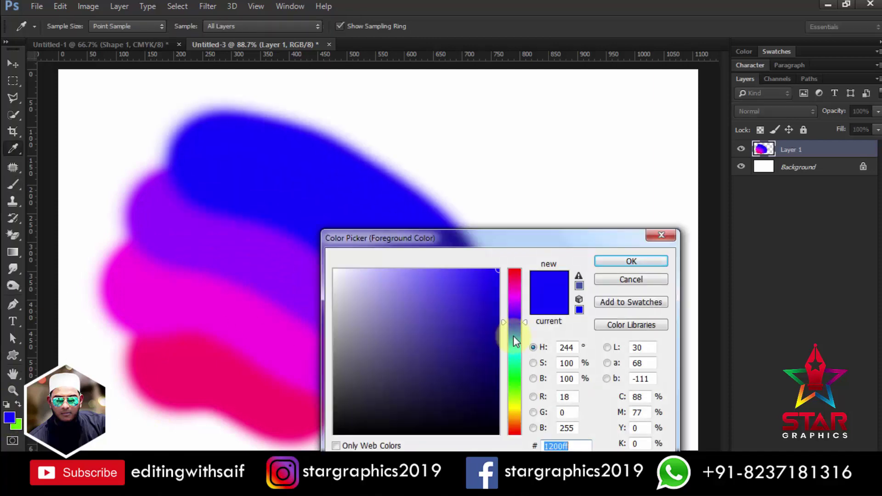
click(514, 335)
key(Return)
drag(346, 147, 498, 339)
Paint a cyan stroke over the blue and set the foreground colour to green.
key(i)
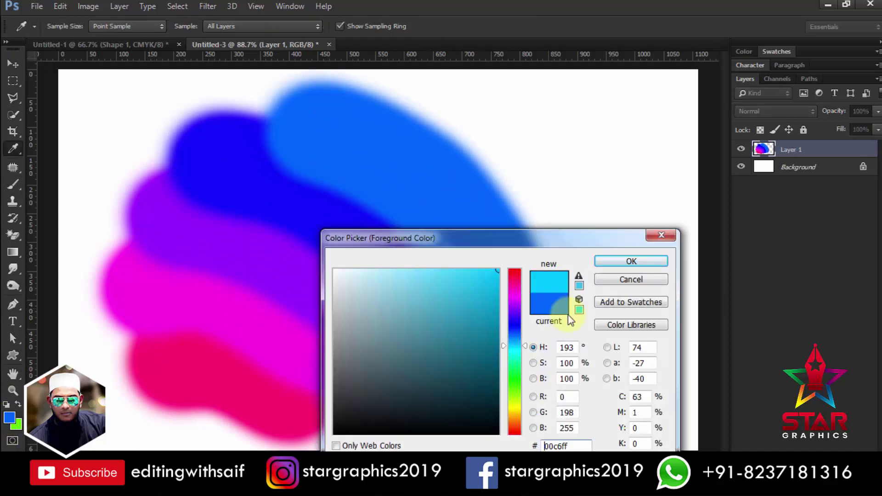
click(9, 419)
click(515, 353)
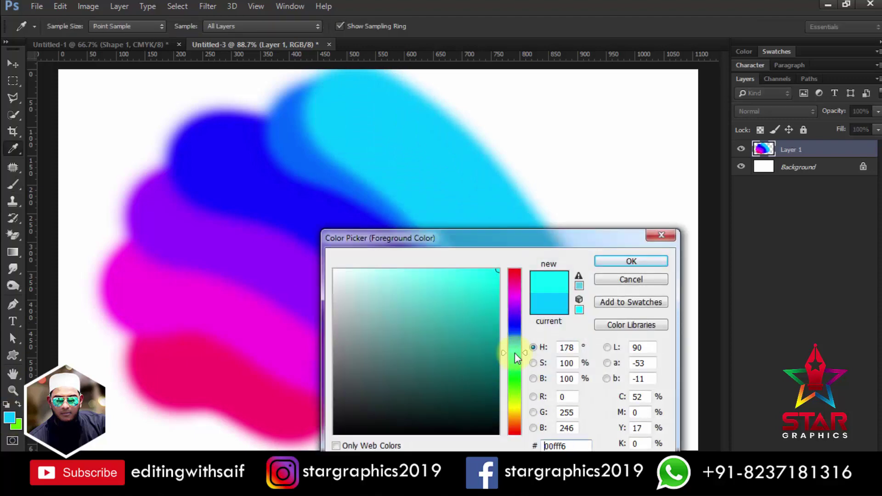
key(Return)
mouse_move(422, 118)
mouse_down()
mouse_move(479, 128)
mouse_move(593, 285)
mouse_up()
click(9, 419)
key(Return)
Apply a heavy Gaussian Blur to the colour strokes.
key(b)
click(208, 6)
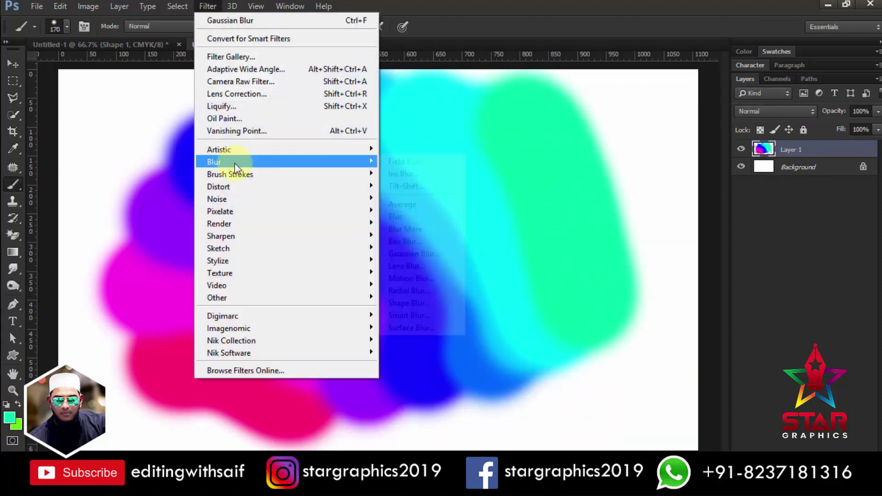
click(414, 253)
drag(622, 351, 654, 348)
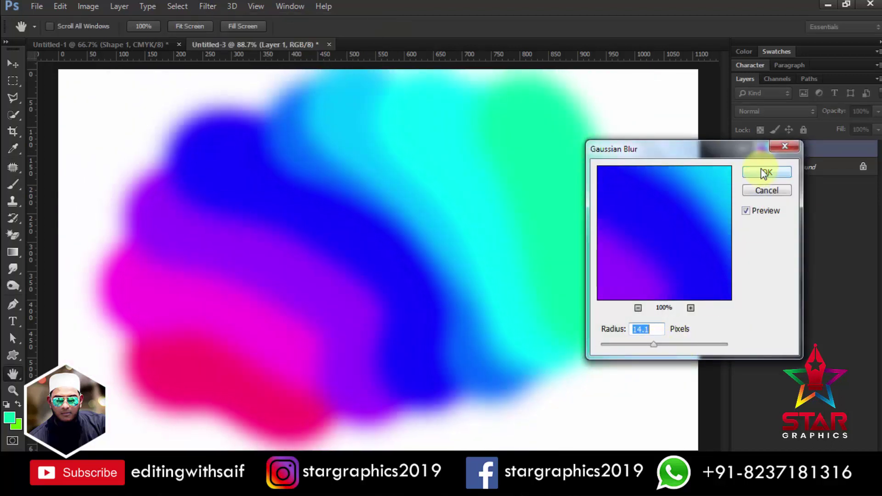
click(765, 173)
Switch to the Mixer Brush tool and check its brush loading options.
right_click(13, 184)
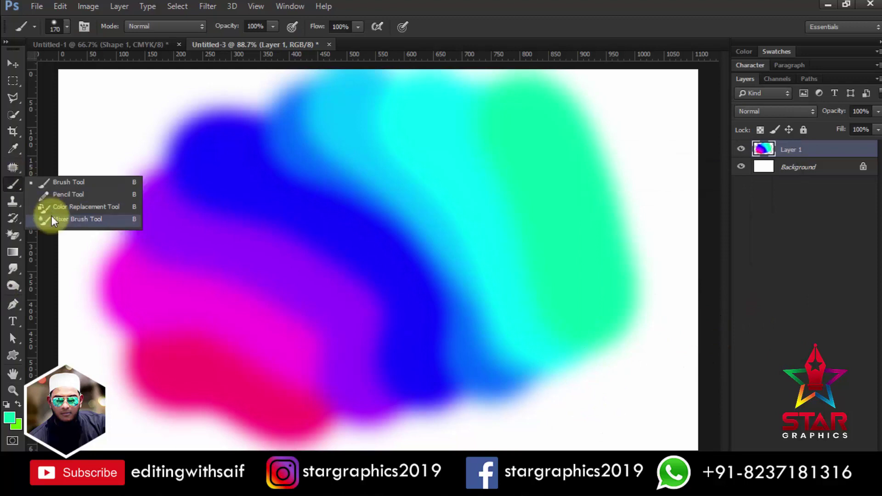
click(51, 216)
click(121, 27)
click(183, 19)
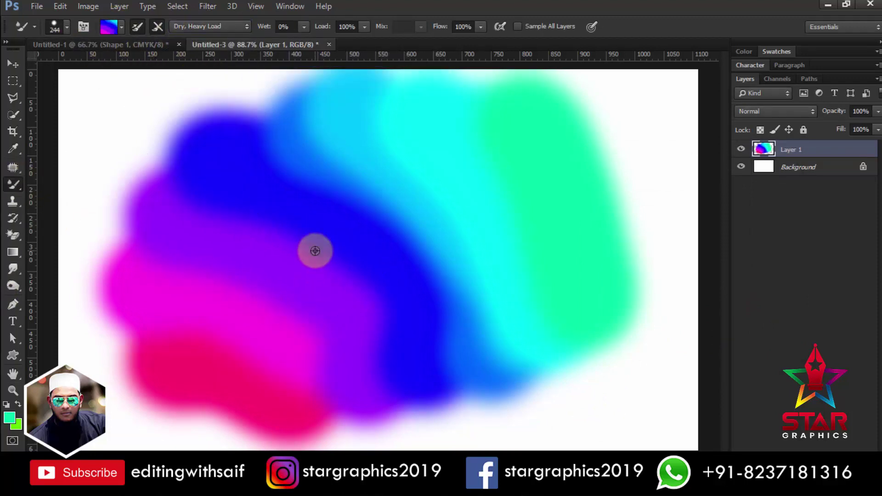
Add Layers 2 and 3 and fill Layer 3 with solid black.
key(ctrl+shift+alt+n)
click(799, 184)
key(ctrl+shift+alt+n)
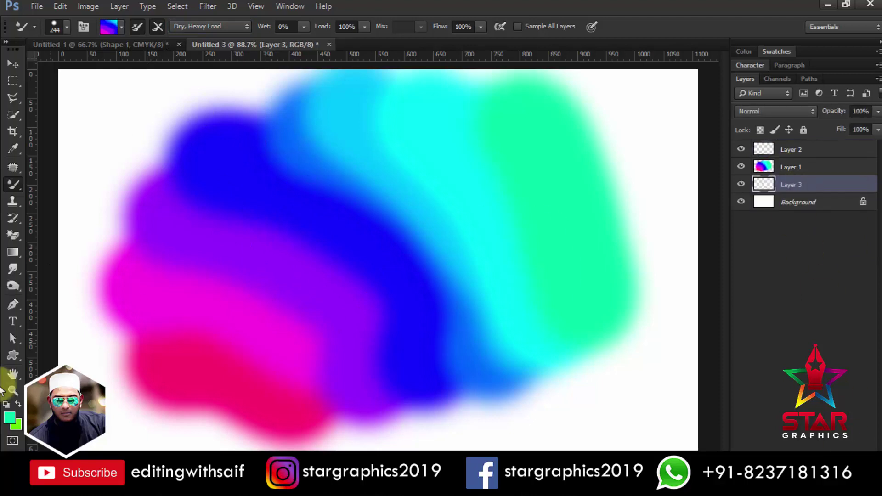
click(9, 418)
click(429, 374)
click(630, 261)
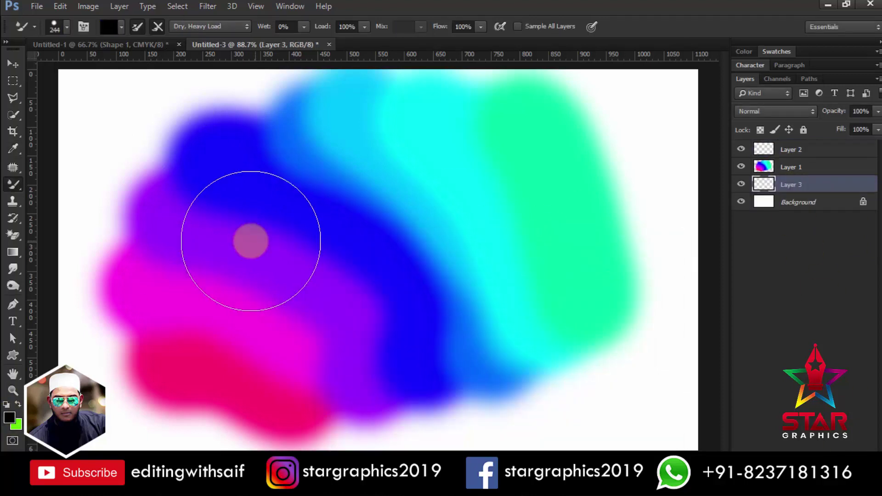
right_click(13, 252)
click(46, 263)
click(85, 172)
Toggle Layer 1's visibility to check the blur, then return to the Mixer Brush.
click(791, 167)
click(741, 167)
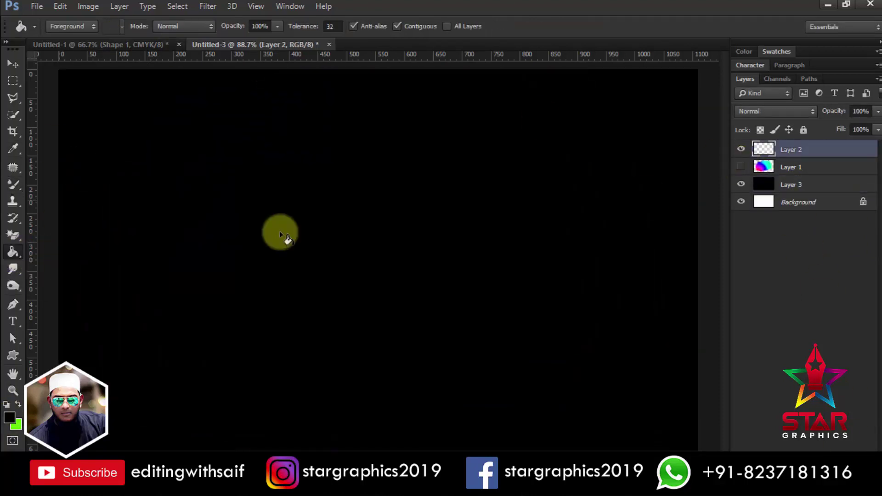
click(741, 167)
right_click(13, 184)
click(78, 216)
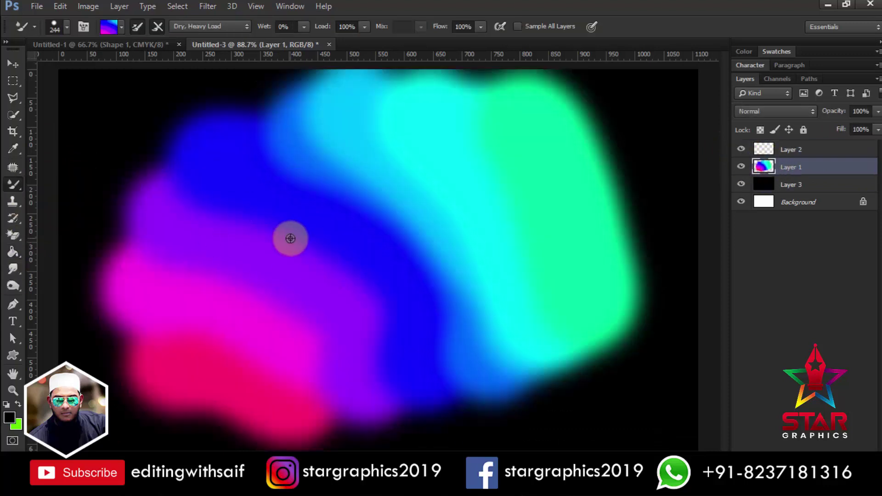
On Layer 2 with Layer 1 hidden, paint a magenta blob in the top-left corner.
click(791, 150)
click(741, 167)
drag(69, 134, 175, 119)
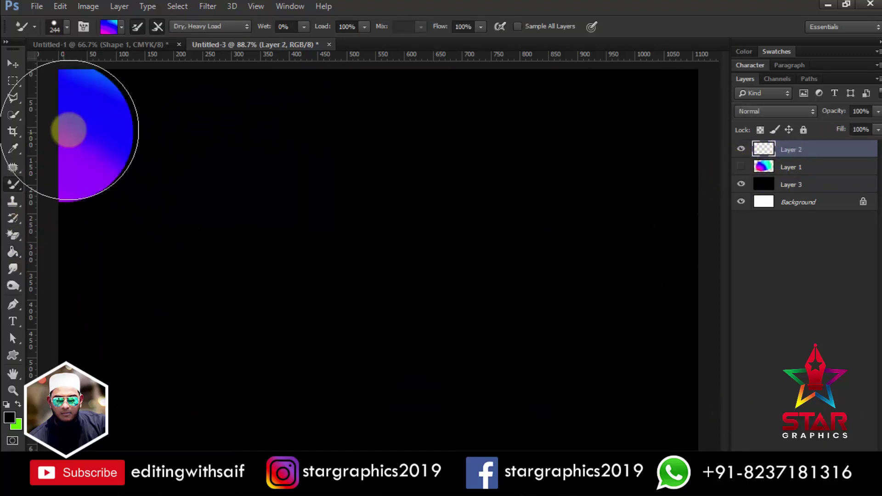
key(ctrl+z)
key(ctrl+minus)
mouse_move(98, 122)
mouse_down()
mouse_move(211, 122)
mouse_move(91, 128)
mouse_up()
key(ctrl+z)
mouse_move(94, 240)
mouse_down()
mouse_move(210, 126)
mouse_move(267, 110)
mouse_up()
Paint blended blobs along the top-right, bottom-left and bottom-right corners.
drag(567, 156, 652, 169)
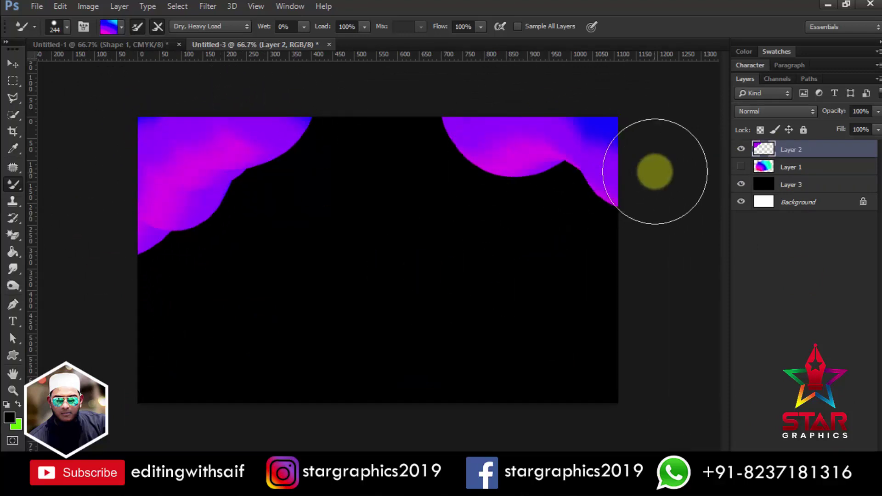
mouse_move(115, 349)
mouse_down()
mouse_move(161, 433)
mouse_move(285, 414)
mouse_move(240, 433)
mouse_up()
key(ctrl+z)
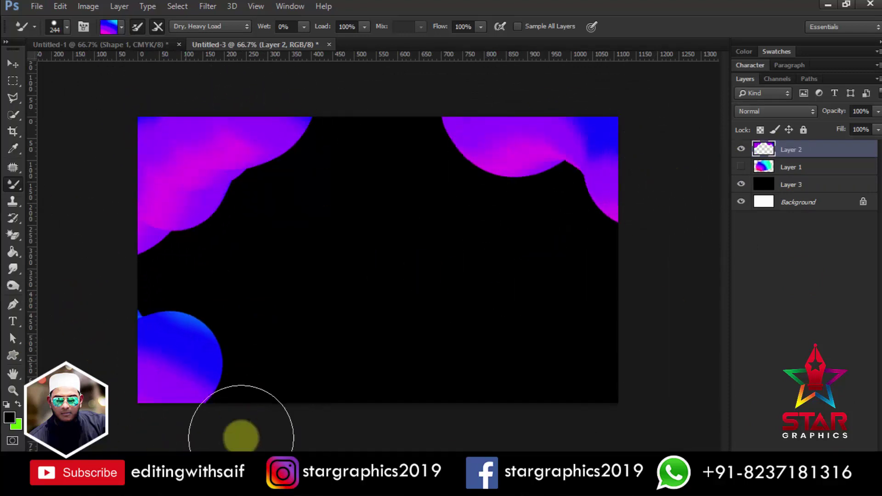
key(ctrl+z)
drag(122, 415, 321, 414)
drag(518, 425, 650, 347)
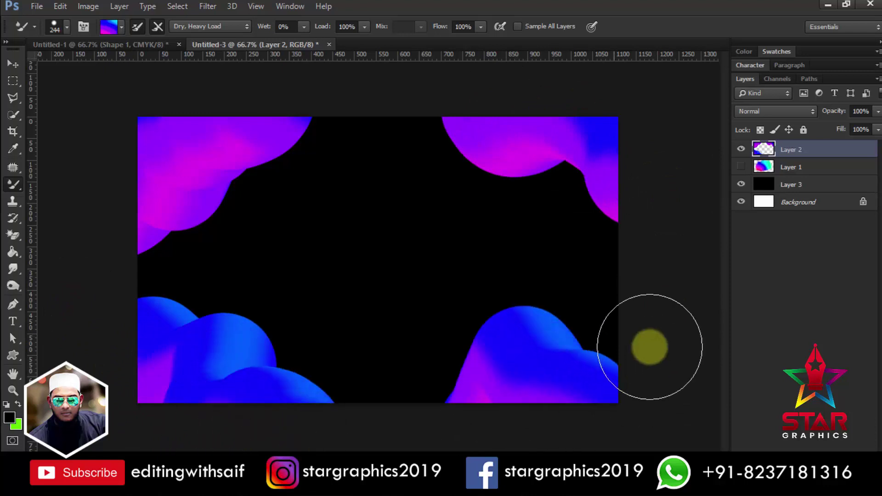
click(826, 192)
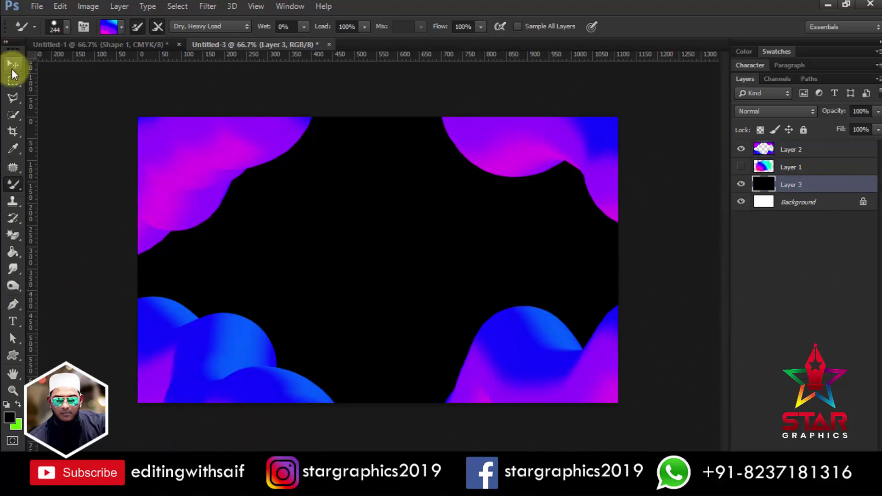
click(13, 63)
Drag the purple logo from Untitled-1 into the card document.
click(790, 167)
scroll(388, 272, up, 2)
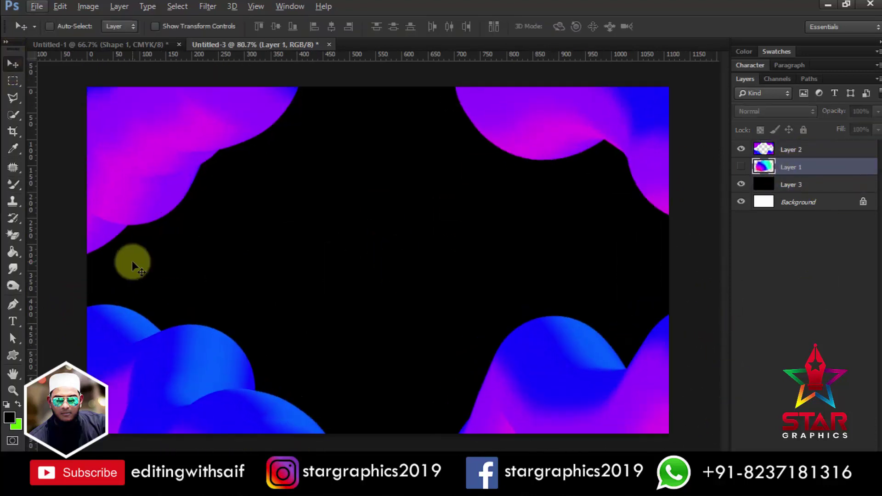
click(79, 44)
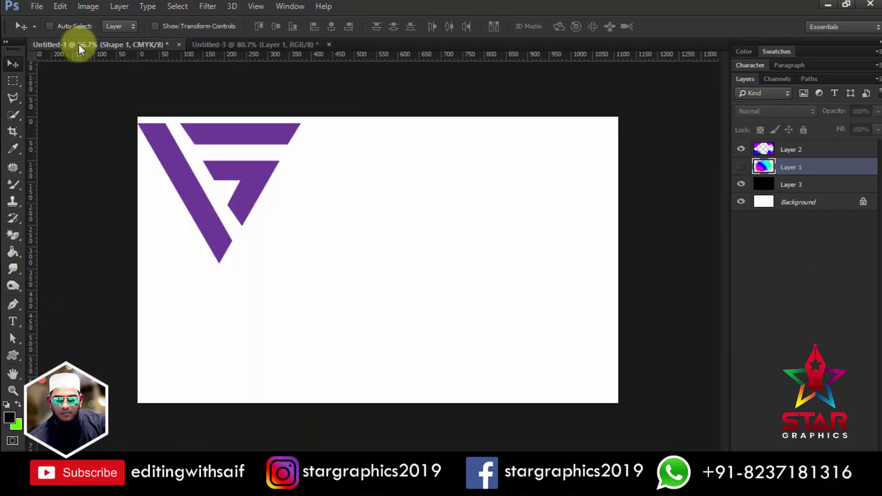
mouse_move(217, 173)
mouse_down()
mouse_move(366, 248)
mouse_move(393, 209)
mouse_up()
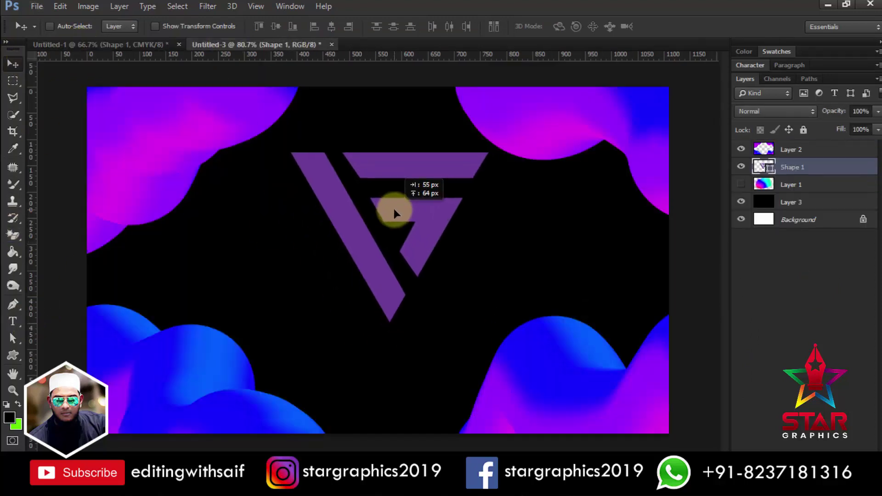
Scale the Shape 1 logo layer down to about 50%.
key(ctrl+t)
key(Escape)
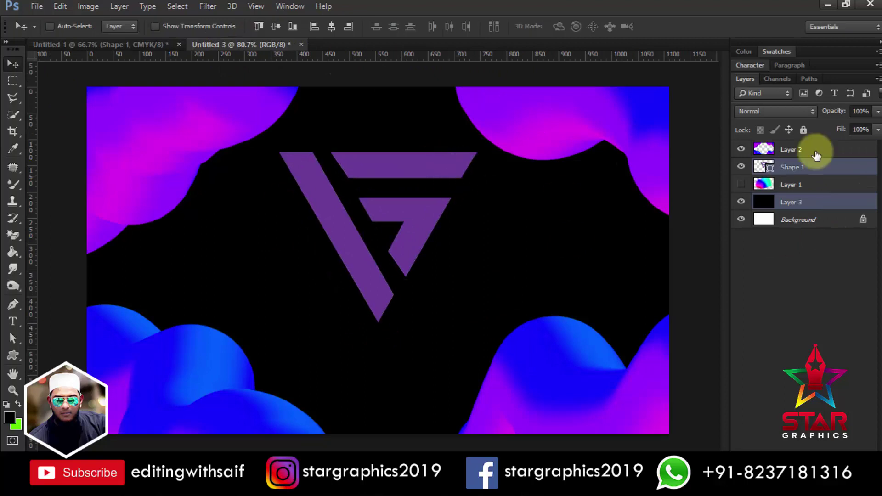
click(791, 166)
key(ctrl+t)
mouse_move(478, 152)
mouse_down()
mouse_move(416, 173)
mouse_move(424, 161)
mouse_up()
key(Return)
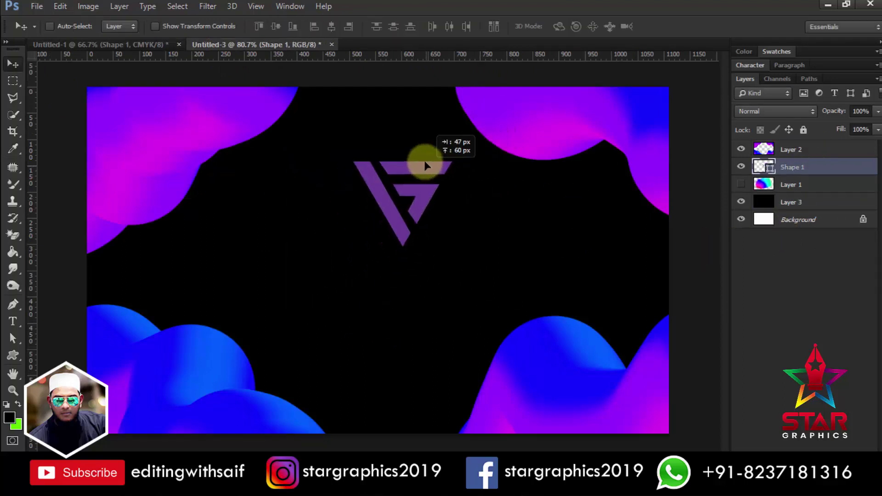
Change the logo's fill colour to white.
double_click(770, 168)
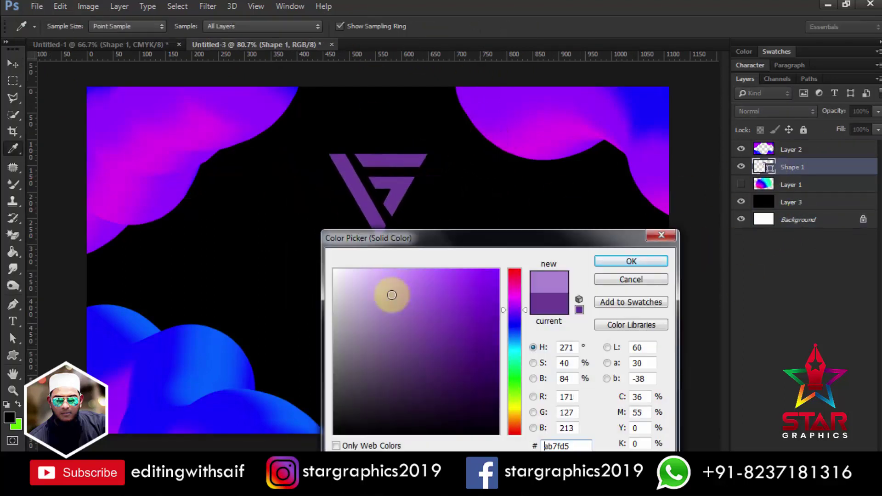
drag(394, 296, 336, 266)
click(625, 260)
On a new layer, paint a blue-purple squiggle over the logo with a size-78 Mixer Brush.
key(ctrl+shift+alt+n)
key(shift+b)
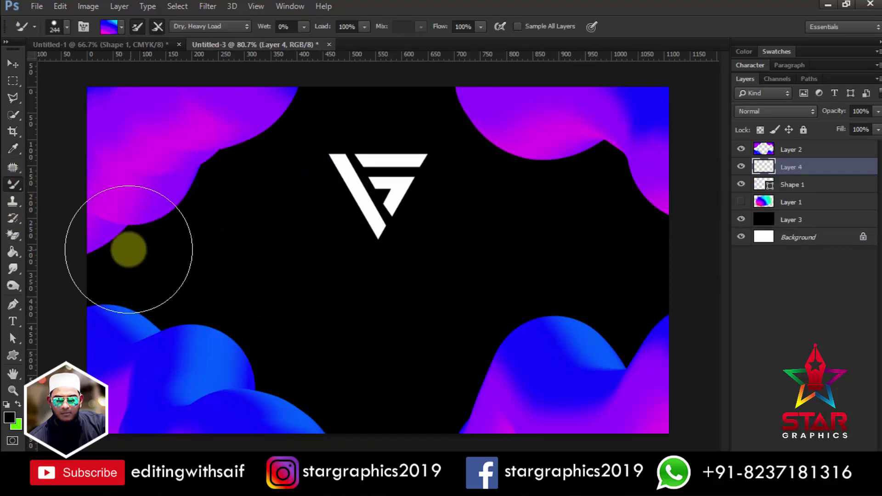
drag(128, 247, 437, 325)
key(ctrl+z)
right_click(359, 244)
click(260, 202)
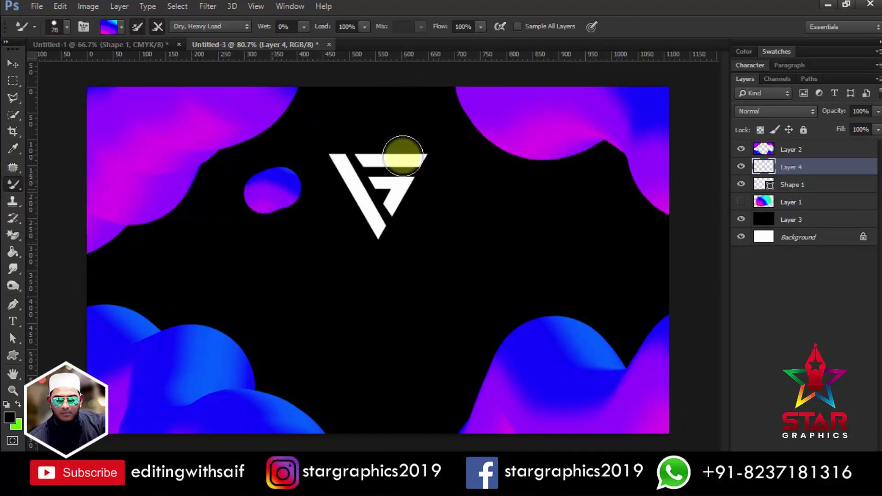
drag(258, 184, 409, 184)
key(ctrl+z)
drag(340, 138, 404, 276)
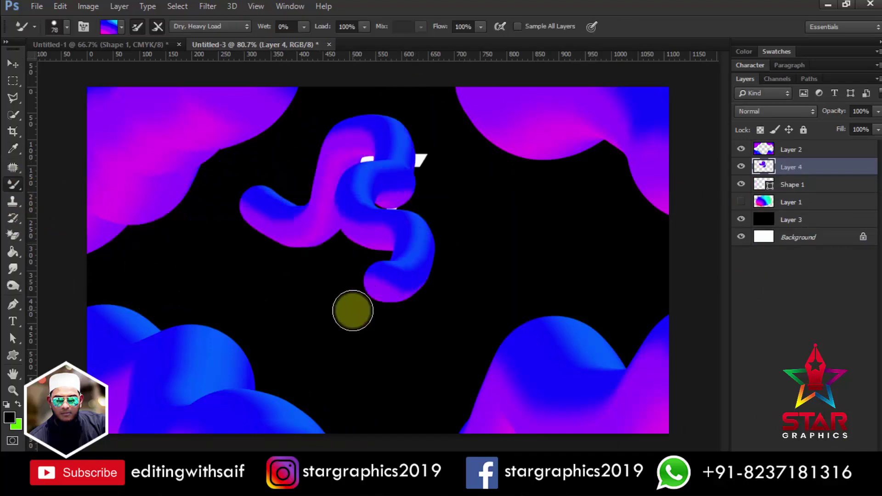
Widen, reposition and rotate the squiggle about 35 degrees over the logo.
key(v)
right_click(790, 167)
click(558, 230)
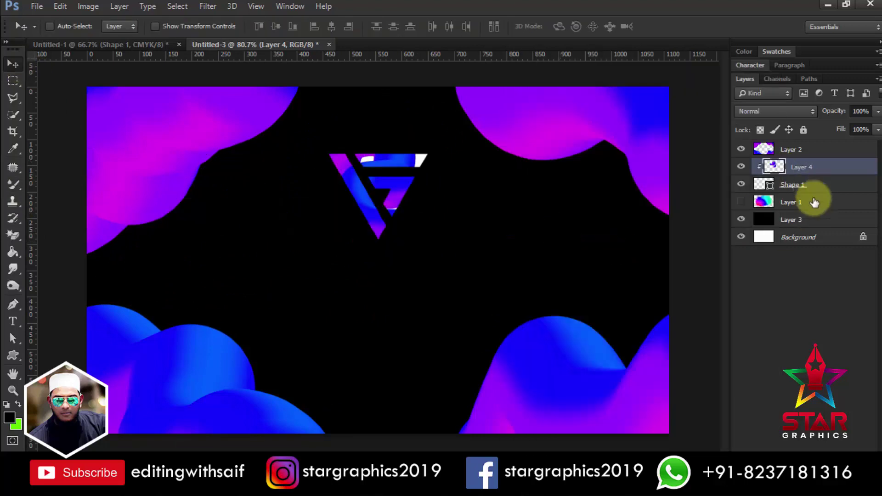
alt+click(800, 176)
key(ctrl+t)
drag(437, 202, 448, 203)
drag(384, 164, 403, 161)
mouse_move(473, 184)
mouse_down()
mouse_move(430, 244)
mouse_move(394, 231)
mouse_move(415, 217)
mouse_up()
key(Return)
Clip the squiggle inside the logo and shrink the logo to about 97%.
click(13, 184)
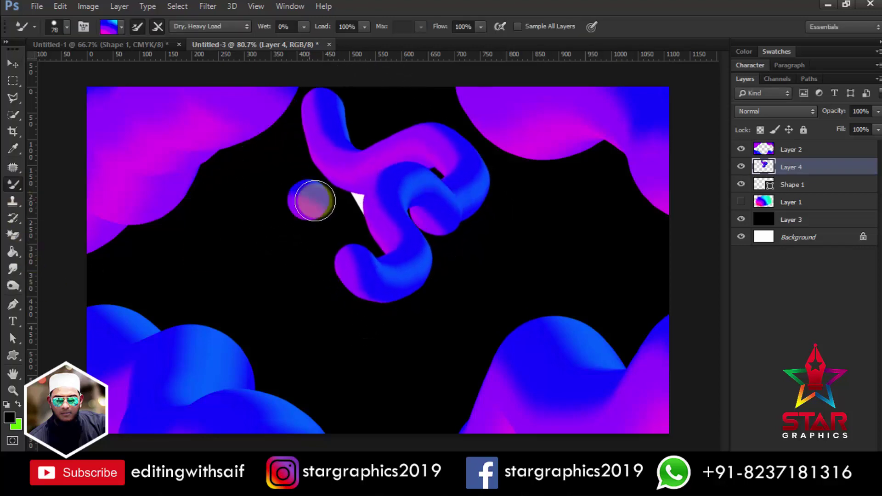
right_click(795, 167)
click(559, 229)
key(ctrl+t)
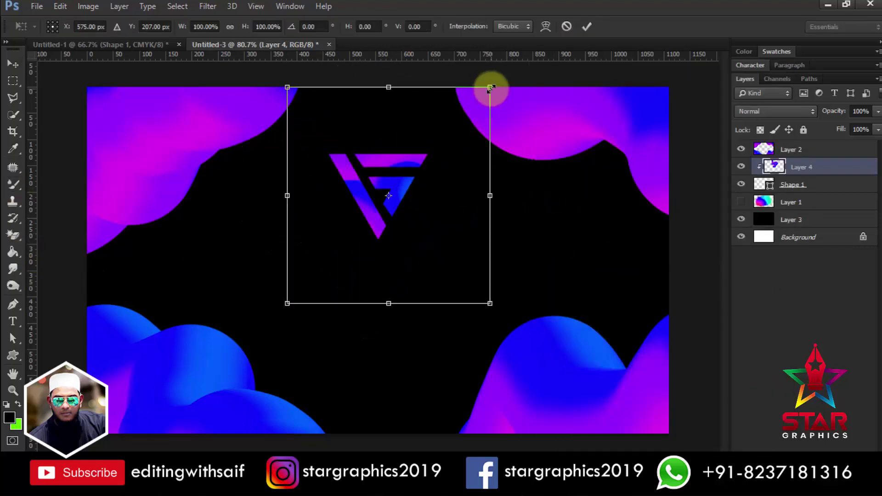
drag(488, 87, 487, 91)
key(Return)
Group both logo layers into a group named 'Logo'.
ctrl+click(793, 184)
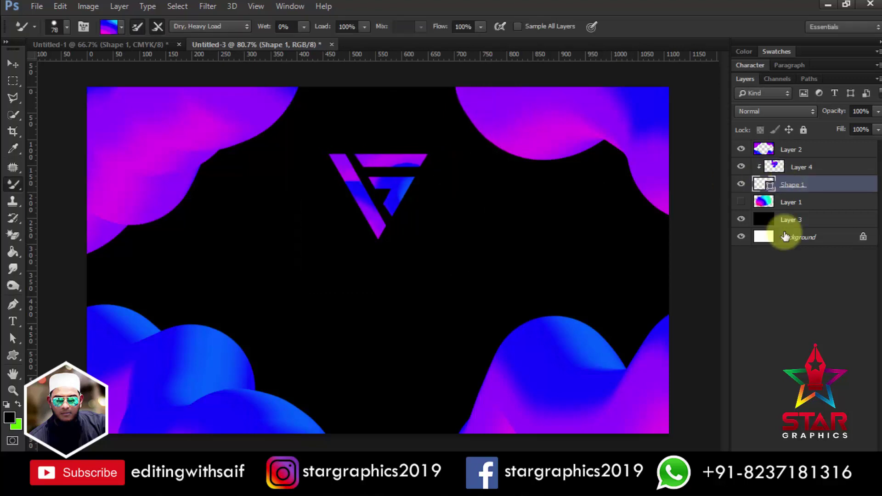
key(ctrl+t)
key(Return)
key(ctrl+g)
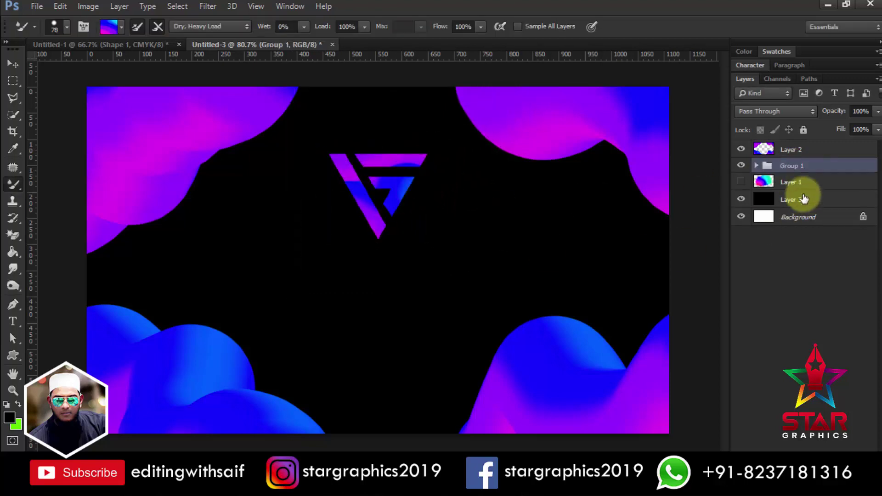
text(Logo)
key(Return)
click(806, 218)
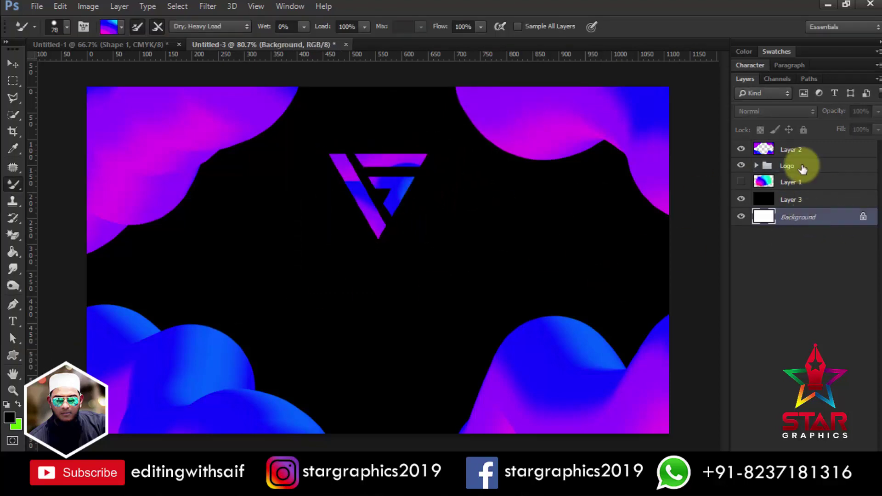
Move the Logo group lower on the card and select the name in Text.txt.
click(13, 64)
drag(386, 182, 386, 213)
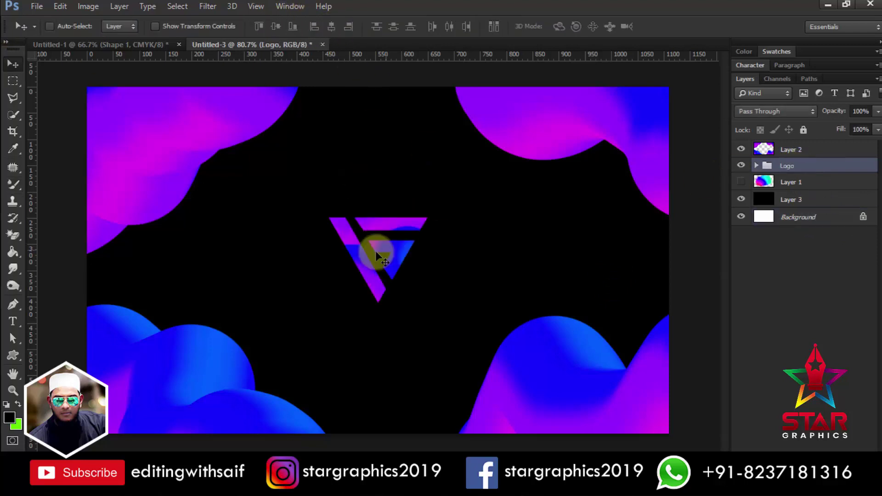
drag(395, 177, 336, 176)
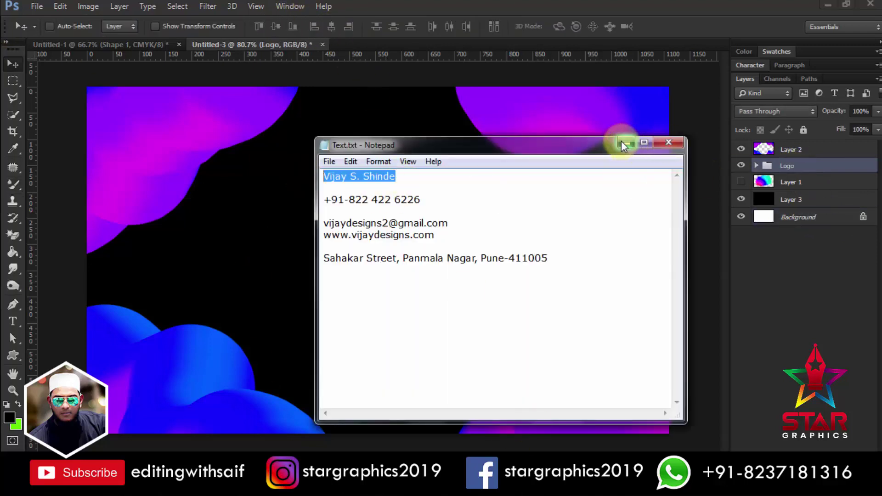
Start a white text line with the cardholder's name on the card.
click(624, 146)
click(13, 321)
click(239, 303)
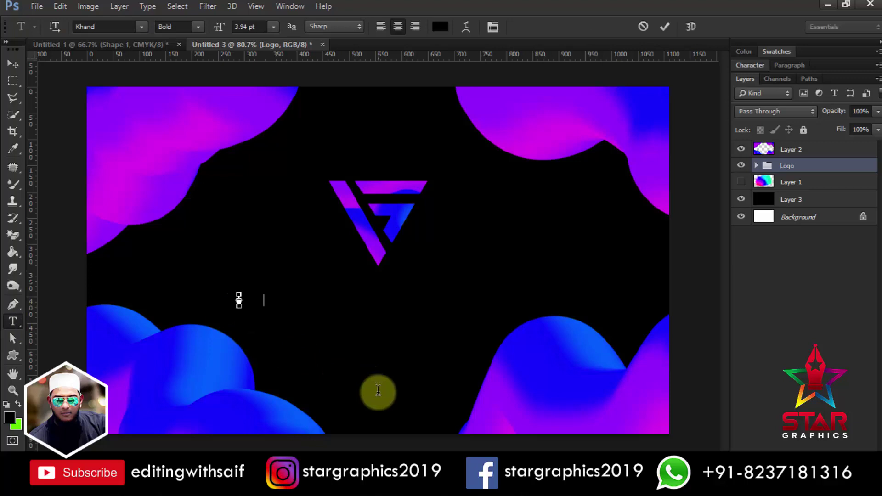
click(440, 26)
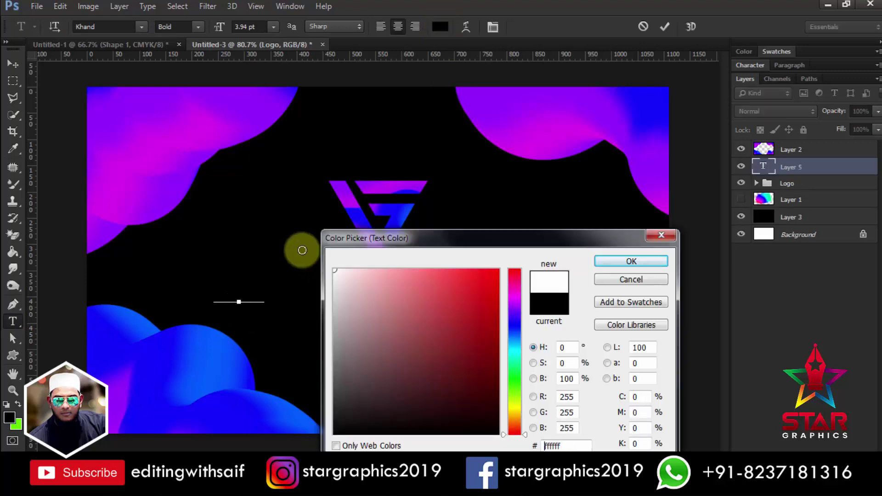
click(606, 262)
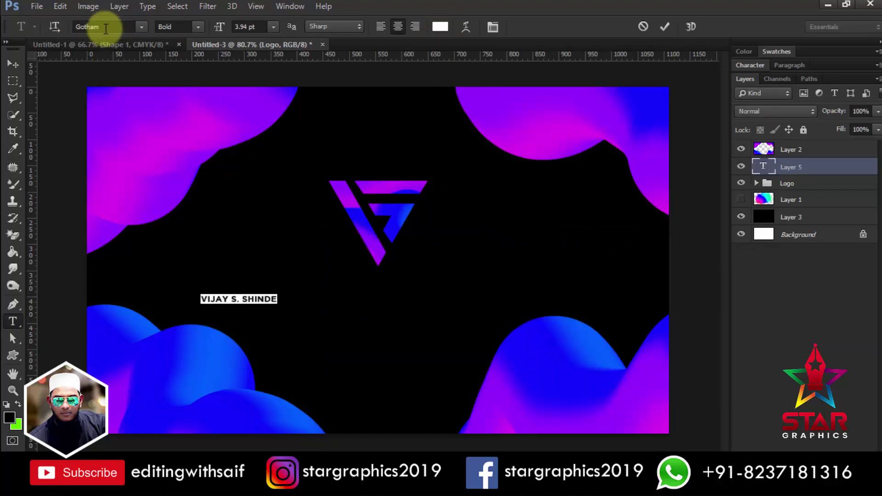
Set the name to All Caps, tracking 260 and 9.94 pt size.
key(ctrl+t)
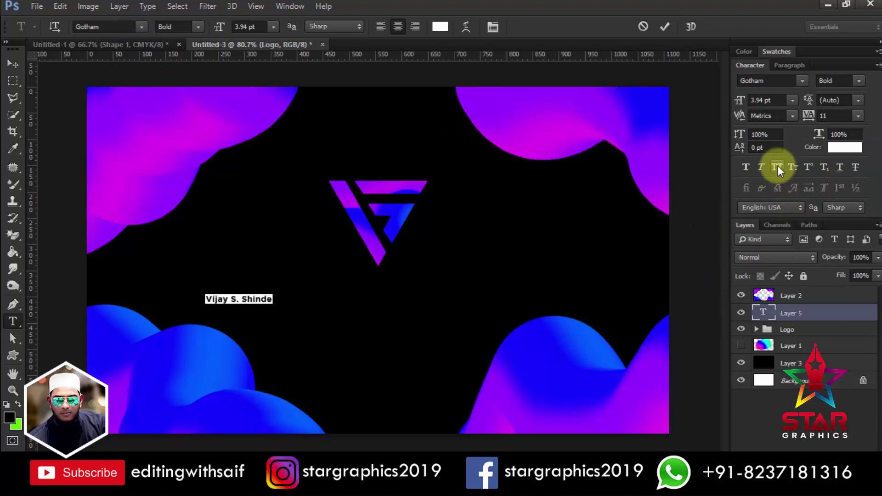
click(779, 167)
click(858, 115)
click(845, 223)
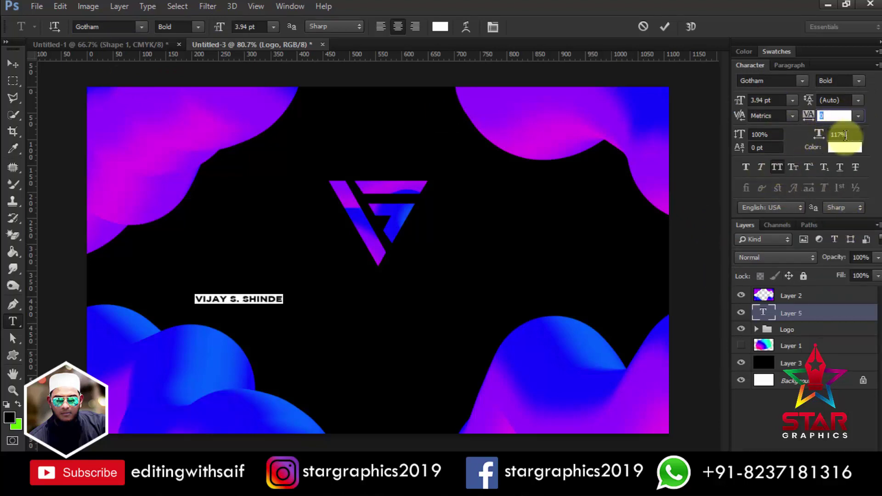
text(260)
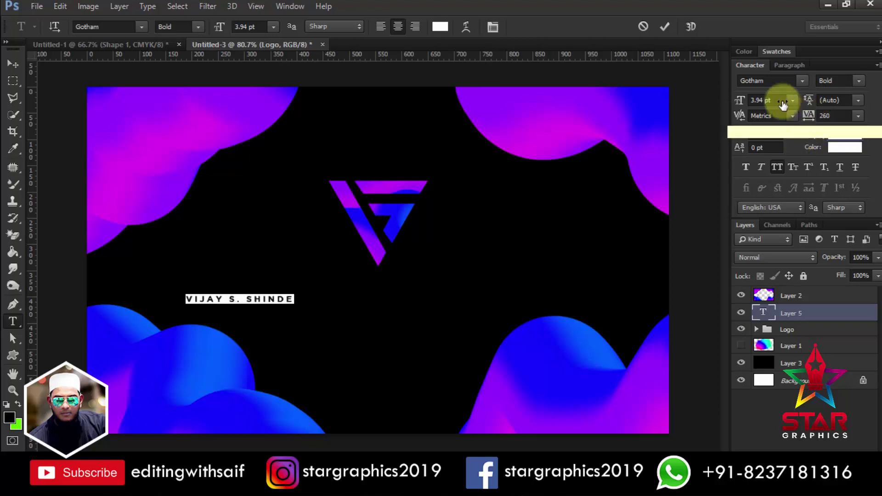
text(9.94)
key(ctrl+Return)
key(v)
Centre the name horizontally on the card beneath the logo.
mouse_move(229, 299)
mouse_down()
mouse_move(387, 297)
mouse_move(425, 290)
mouse_move(443, 269)
mouse_move(404, 303)
mouse_up()
ctrl+click(790, 381)
click(332, 27)
key(Return)
ctrl+click(456, 283)
ctrl+click(809, 329)
click(785, 321)
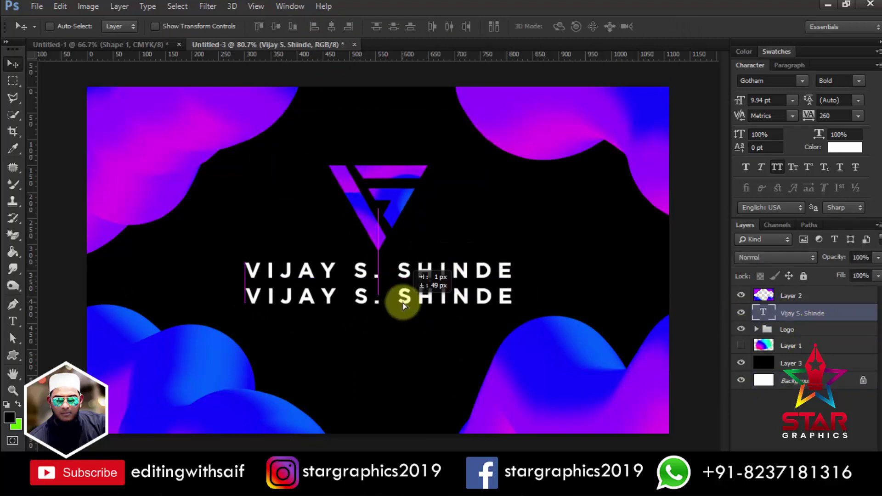
Replace the duplicate line's text with 'PROFESSIONAL WEB UI DESIGNER'.
key(t)
click(310, 314)
key(ctrl+a)
text(P)
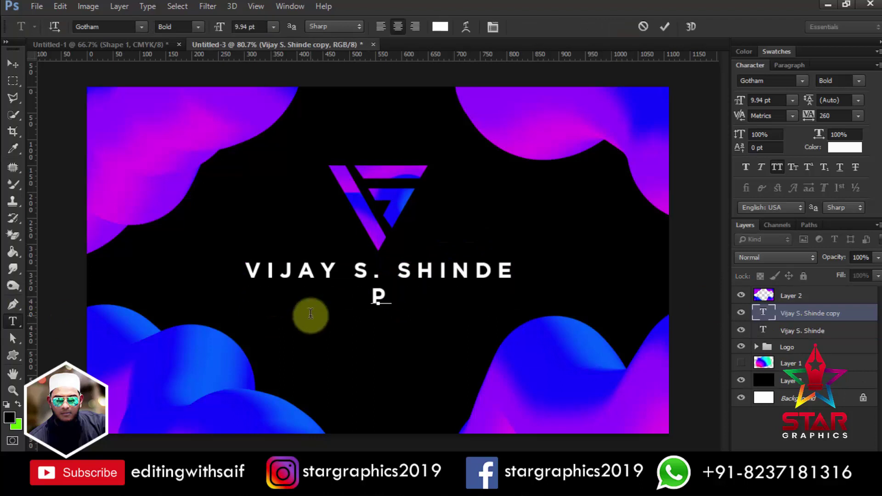
text(ROFESSIONAL WEB)
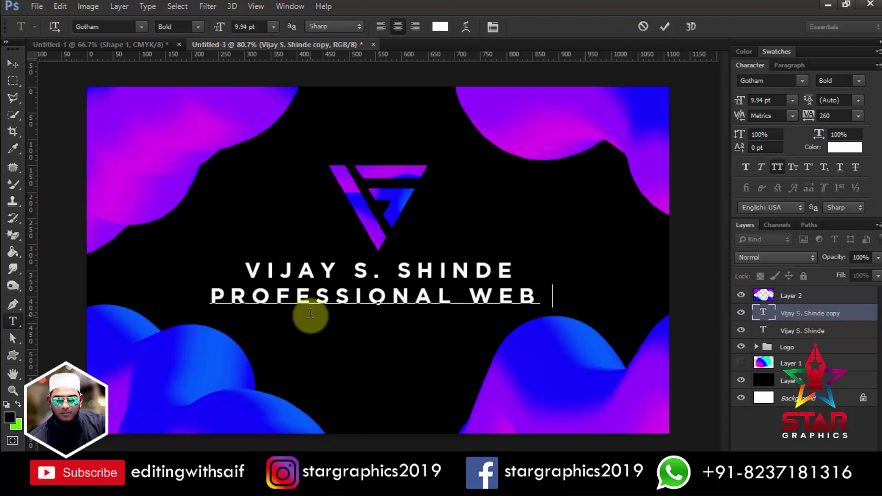
text( UI DESIGNER)
Style the subtitle as Gotham Book, 4 pt, tracking 150.
key(ctrl+a)
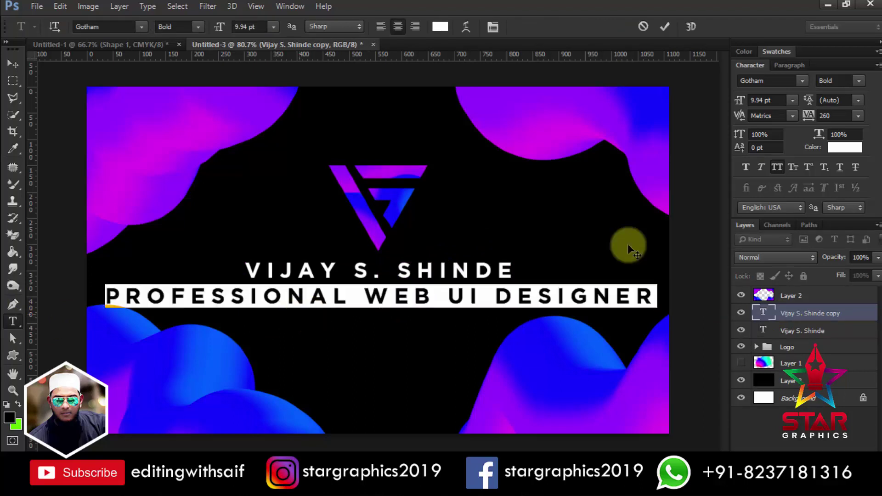
click(837, 81)
click(852, 111)
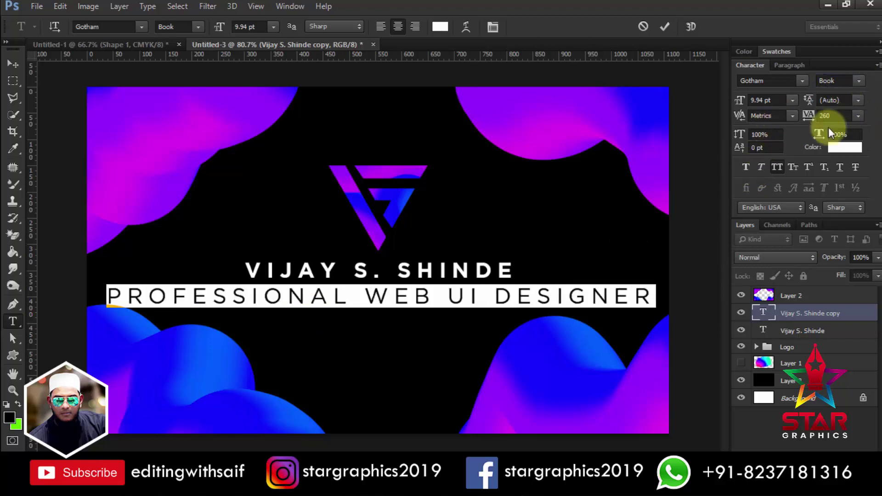
drag(810, 116, 808, 118)
drag(738, 98, 733, 98)
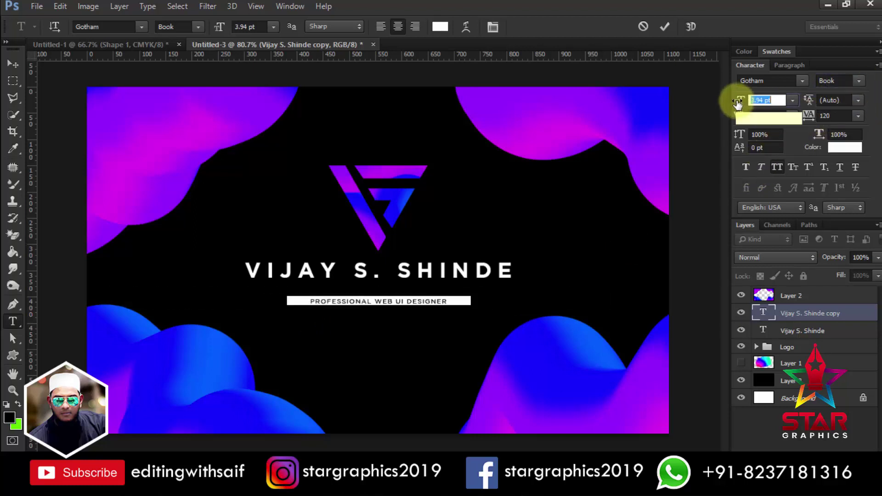
key(Tab)
key(Tab)
key(Tab)
text(150)
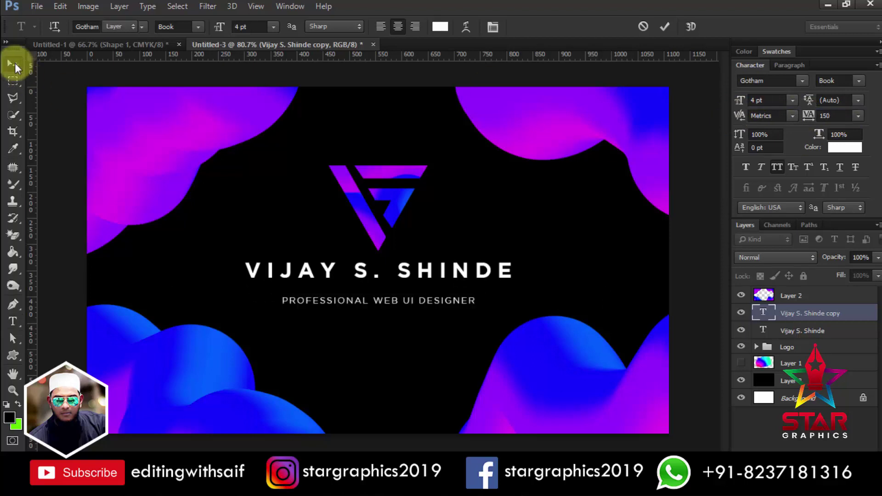
click(13, 64)
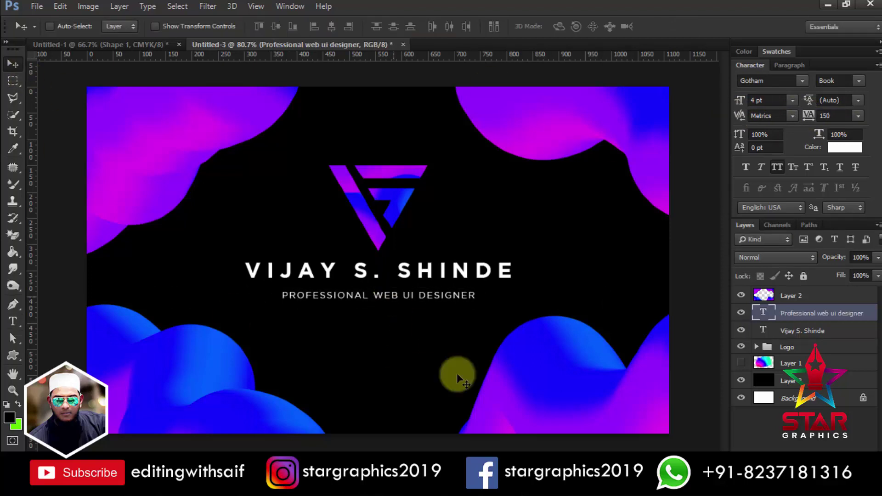
Group the logo and text layers and move the group lower on the card.
shift+click(816, 348)
key(ctrl+g)
click(800, 363)
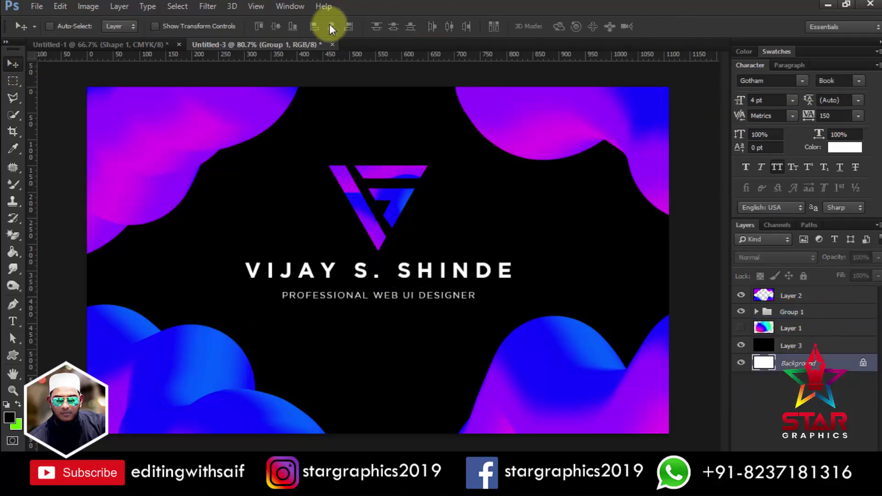
click(790, 312)
mouse_move(377, 206)
mouse_down()
mouse_move(377, 234)
mouse_move(393, 220)
mouse_up()
Show the colourful gradient Layer 1 and give it a 117.7 px Gaussian Blur.
click(796, 334)
click(741, 329)
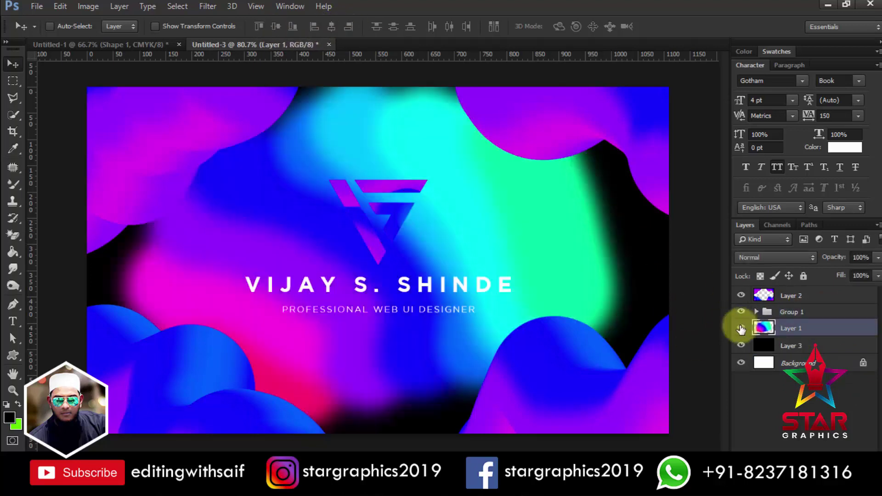
click(207, 6)
click(404, 255)
drag(635, 343, 687, 345)
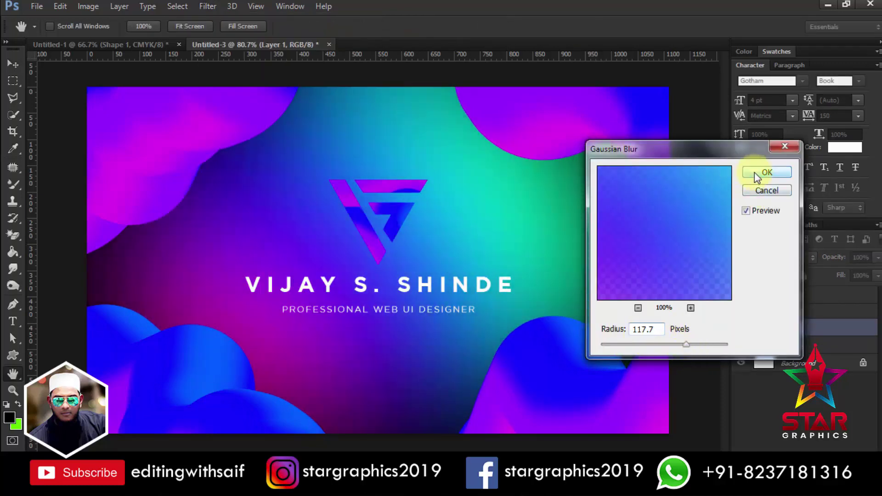
click(767, 173)
Scale the blurred gradient up beyond the card edges.
key(ctrl+t)
key(ctrl+minus)
drag(544, 144, 678, 116)
key(Return)
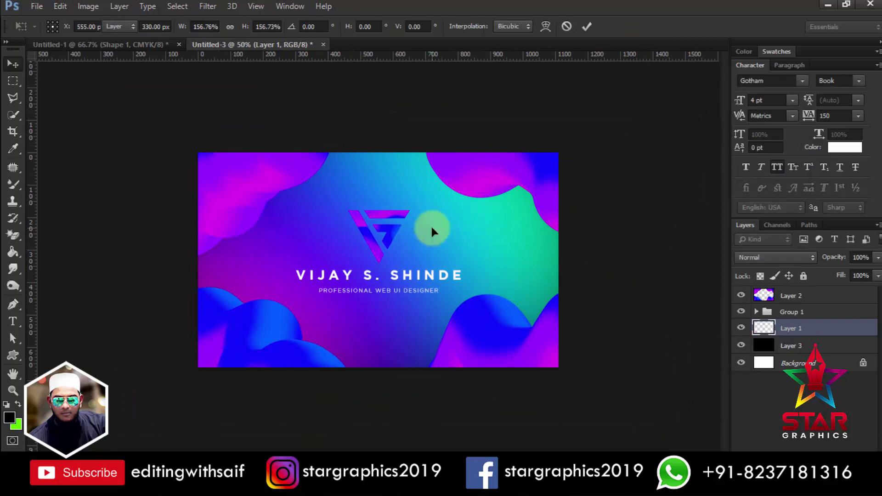
key(ctrl+0)
Give the wavy corner shapes layer a small, tight drop shadow.
click(800, 298)
double_click(823, 289)
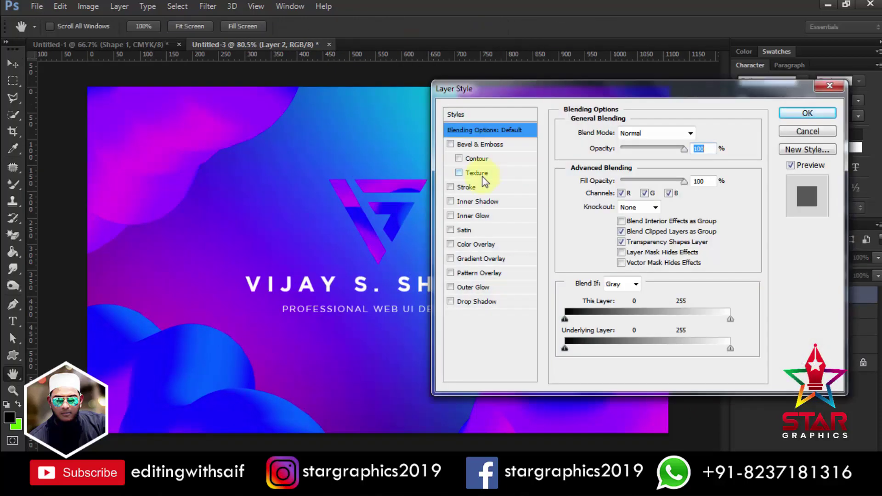
click(477, 301)
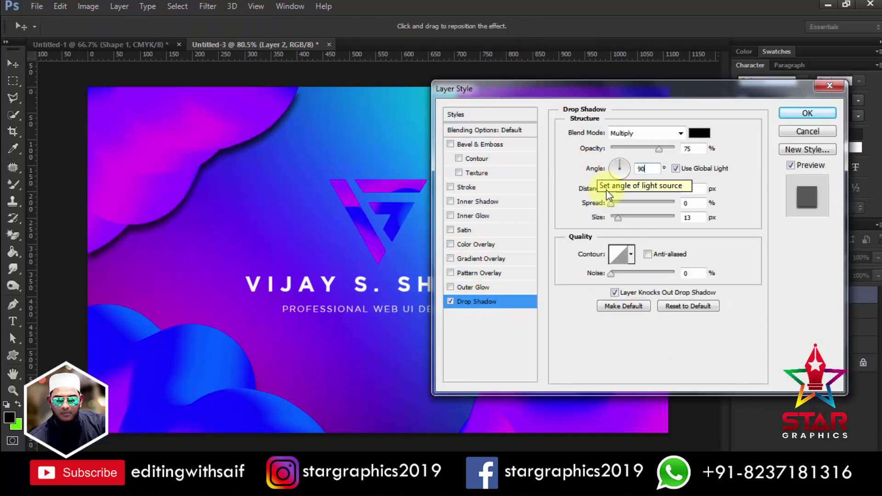
drag(619, 217, 615, 219)
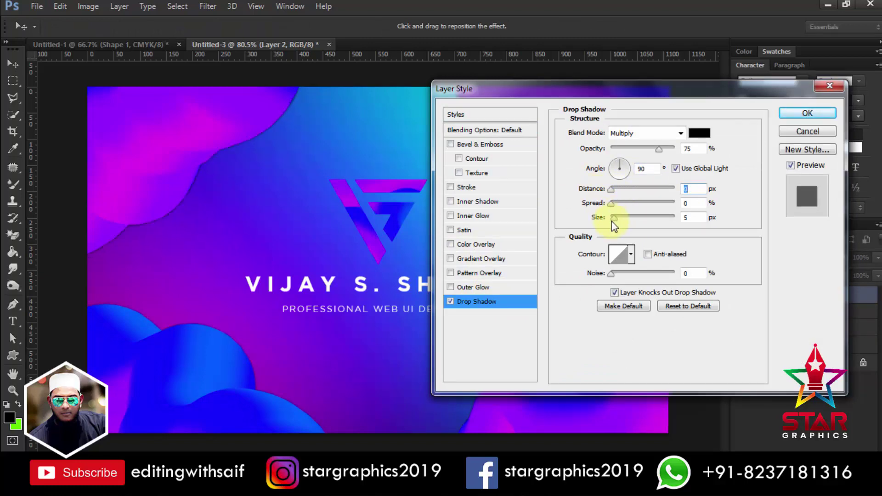
click(804, 114)
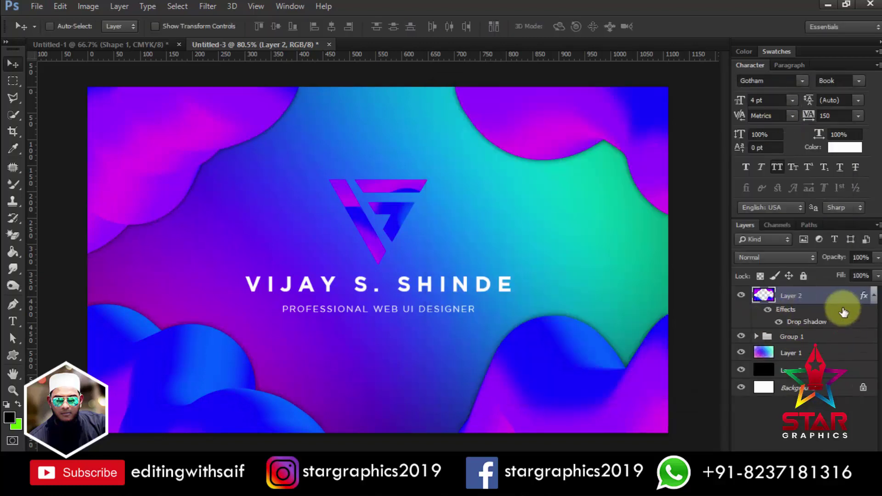
Copy the waves' layer style onto the logo-and-text group and fine-tune the shadow.
right_click(843, 307)
click(598, 279)
click(791, 337)
right_click(791, 336)
click(710, 288)
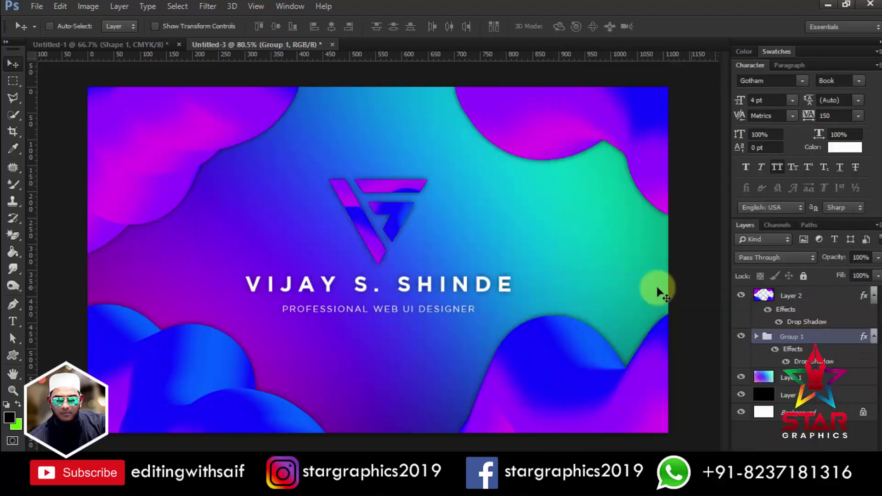
double_click(827, 300)
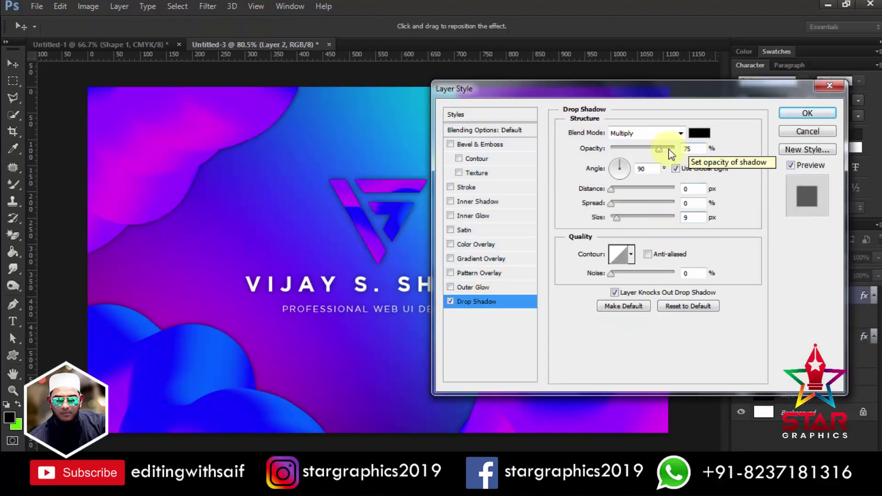
click(808, 113)
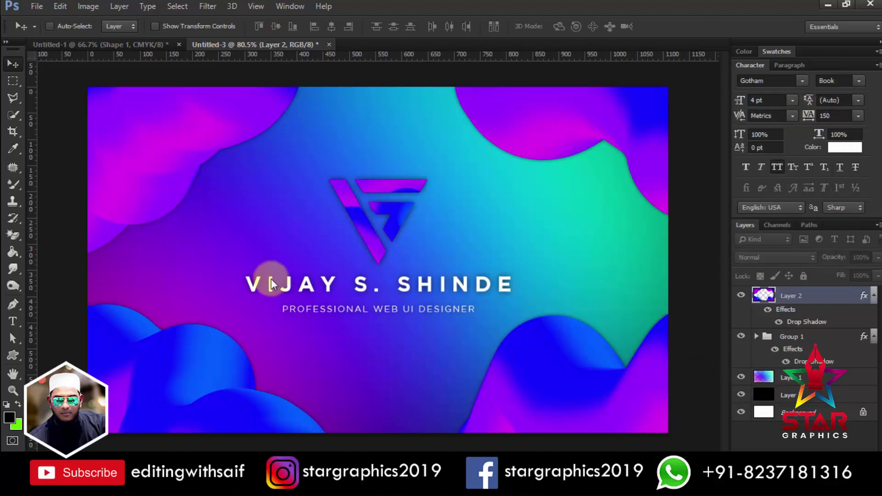
Set the Mixer Brush to size 15 and create a new empty layer.
click(13, 184)
right_click(193, 255)
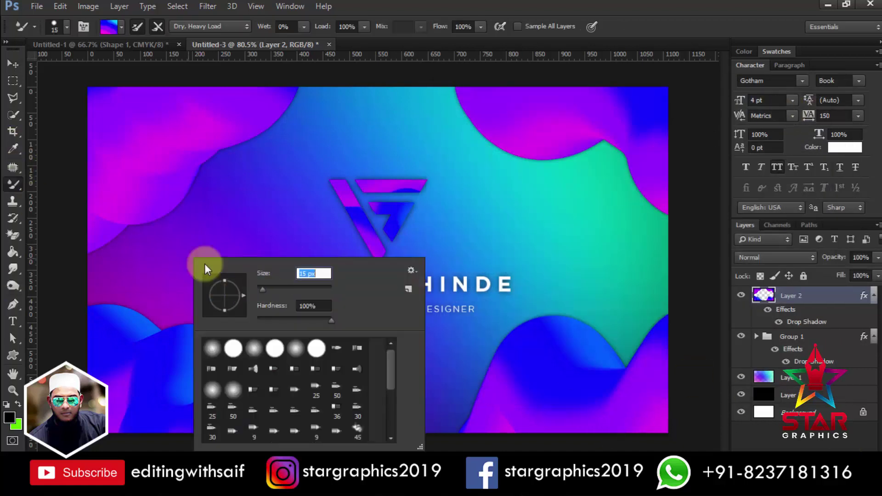
text(15)
key(Return)
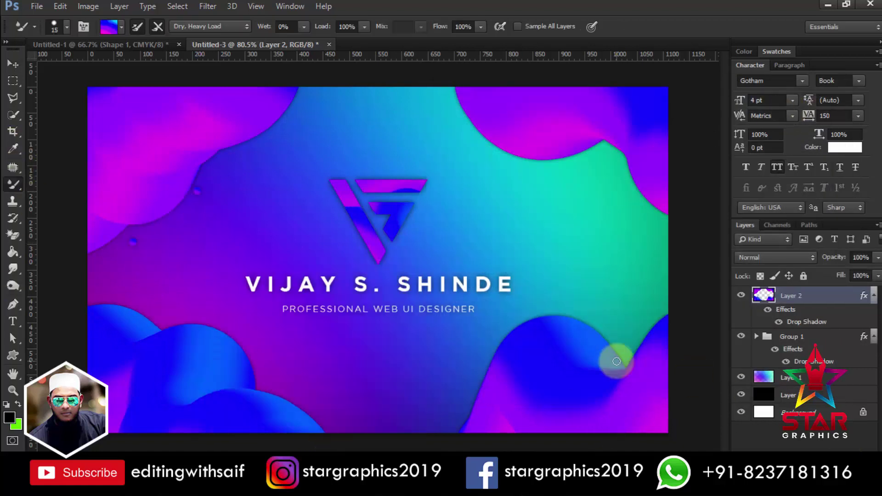
key(ctrl+shift+alt+n)
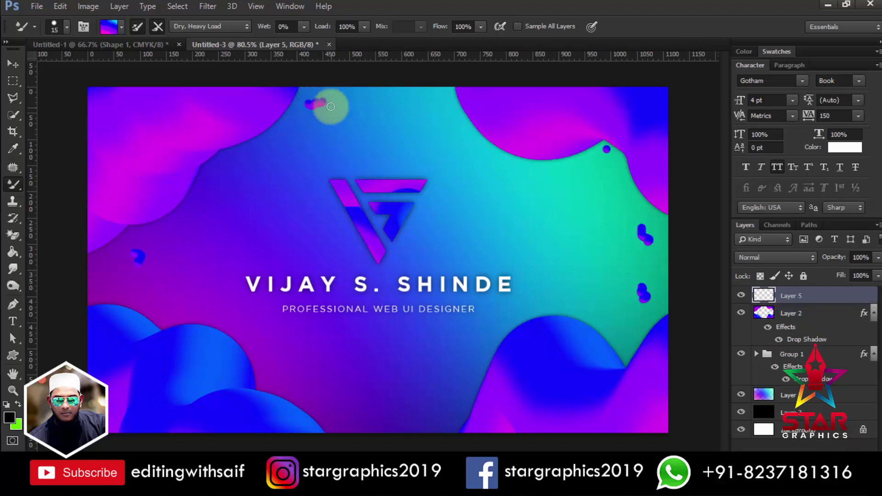
Load the Mixer Brush with cyan sampled from the canvas at size 34.
key(alt)
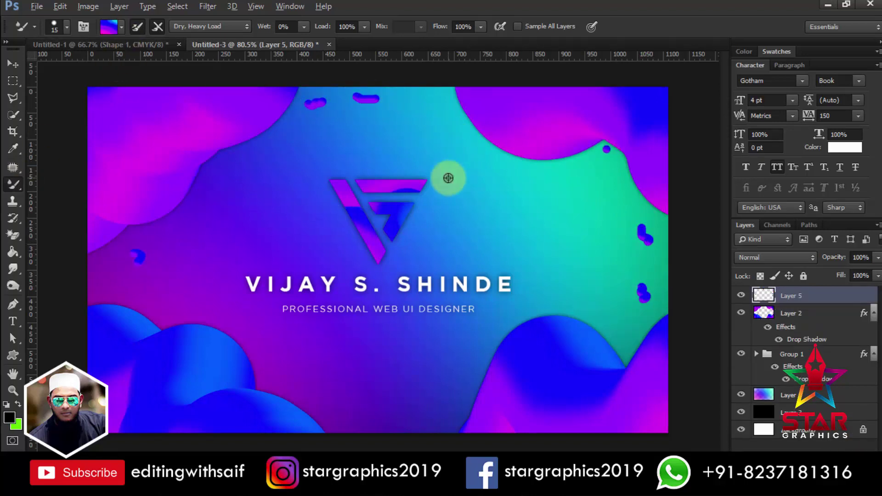
right_click(531, 241)
text(156)
key(Return)
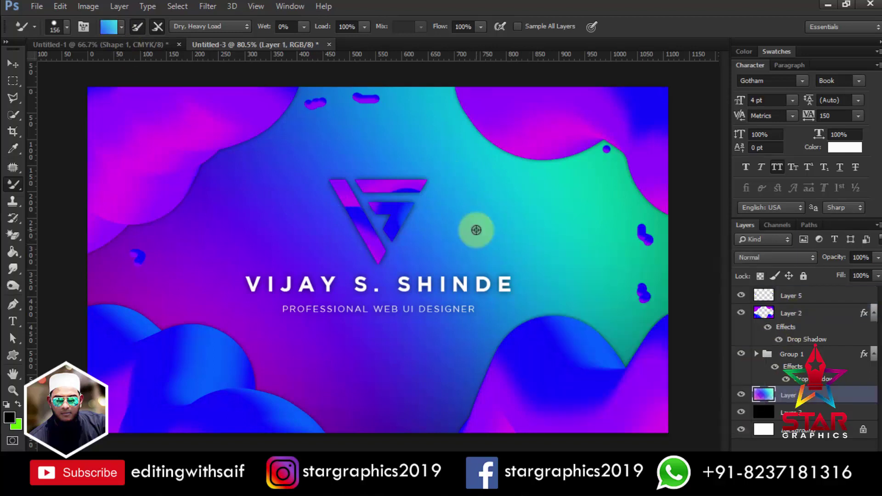
alt+click(476, 230)
right_click(381, 216)
text(34)
key(Return)
Paint cyan blobs at the upper left, top centre, left edge and along the bottom.
drag(205, 152, 224, 177)
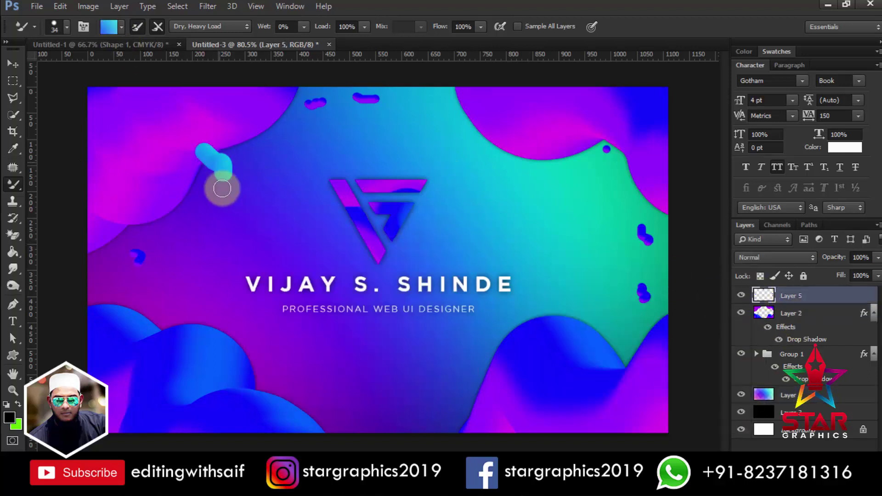
drag(249, 396, 272, 385)
drag(414, 425, 465, 384)
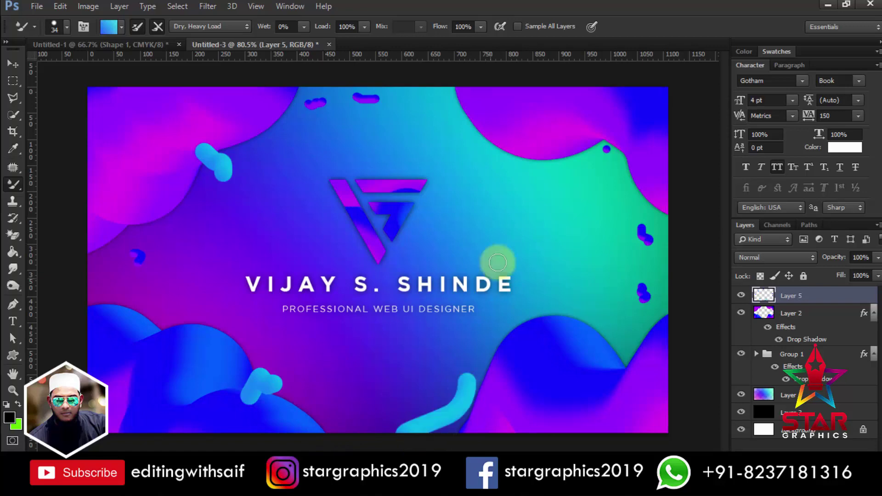
drag(457, 108, 448, 92)
drag(94, 269, 124, 238)
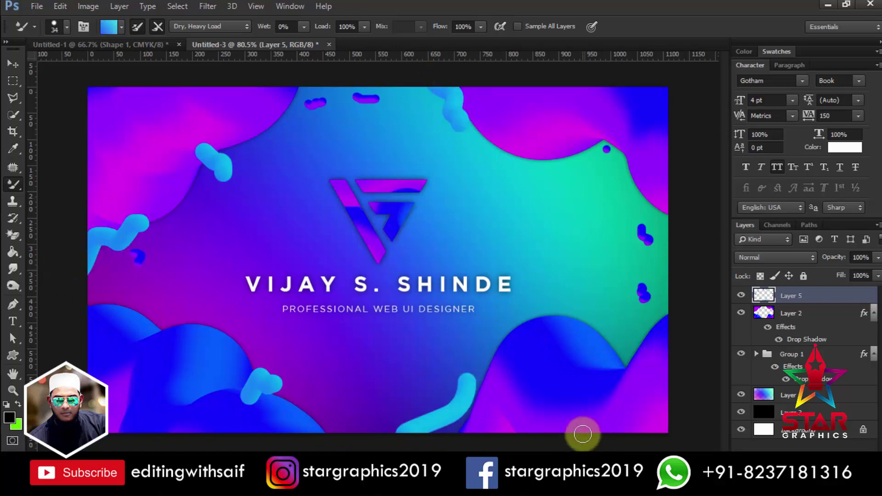
Adjust the size of Group 1's drop shadow.
click(790, 313)
click(790, 354)
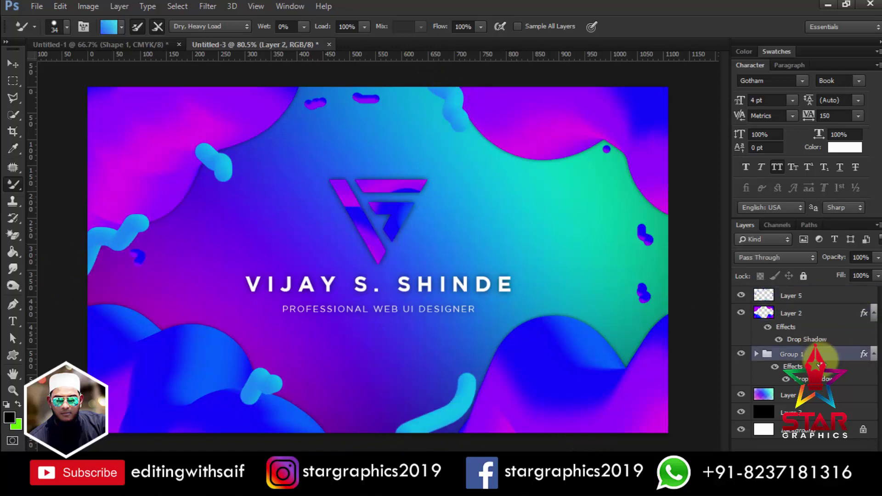
double_click(828, 355)
click(476, 302)
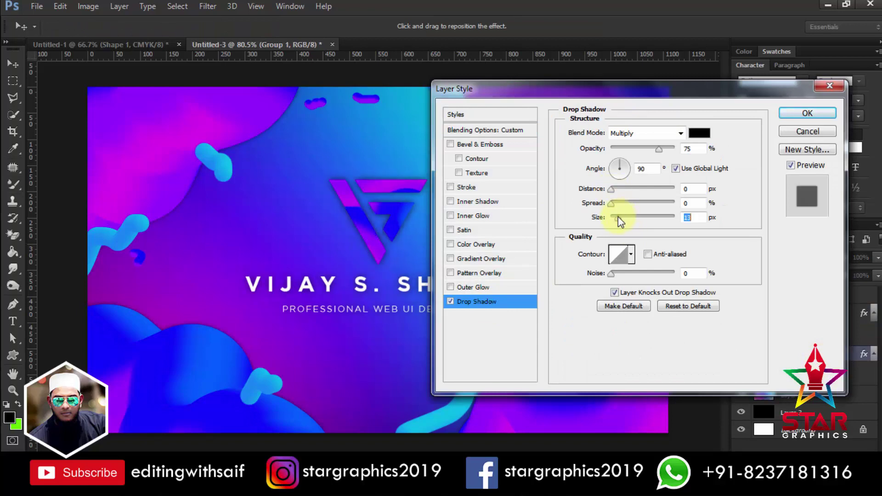
click(808, 114)
scroll(418, 254, down, 2)
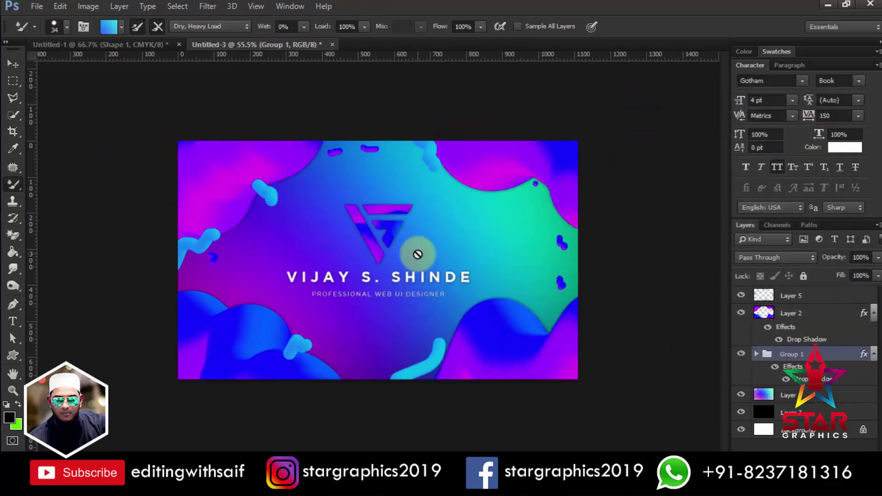
scroll(417, 254, up, 1)
scroll(462, 353, up, 3)
Create a new 94 × 56 mm document for the card's back side.
key(v)
key(ctrl+n)
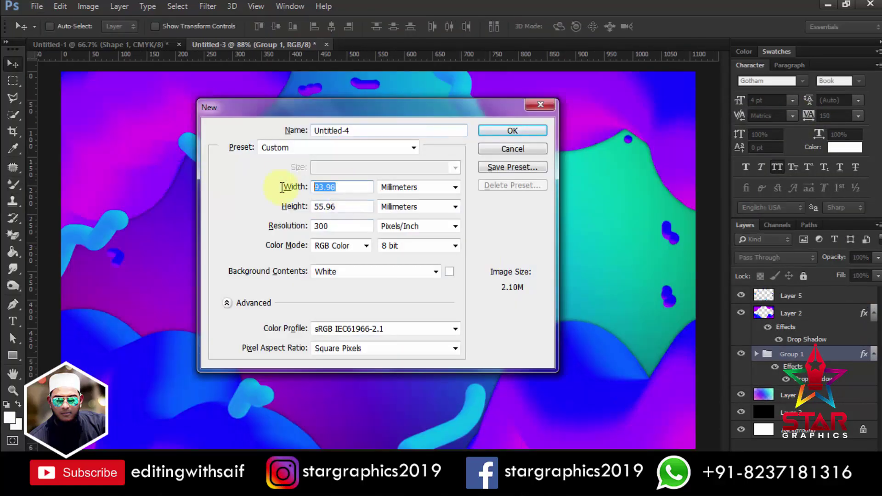
text(94)
key(Tab)
text(56)
key(Return)
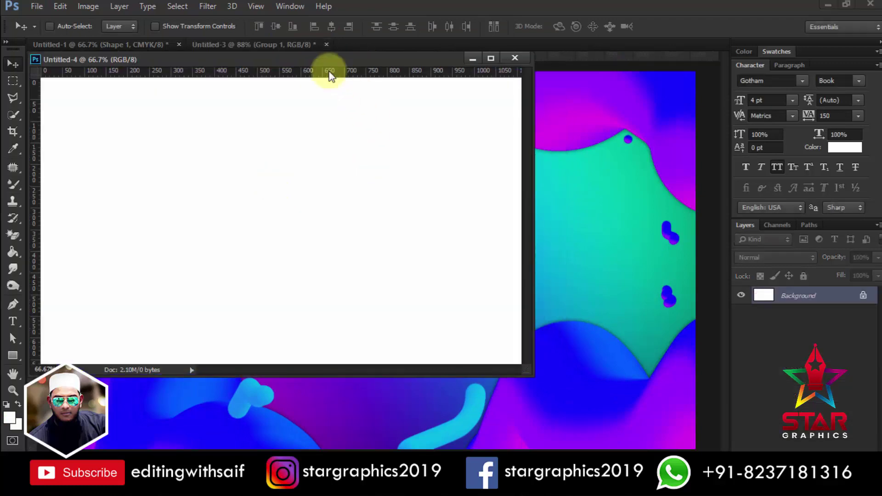
Copy the flowing shapes layer from the front design into the new document.
drag(327, 69, 425, 49)
click(304, 44)
click(790, 313)
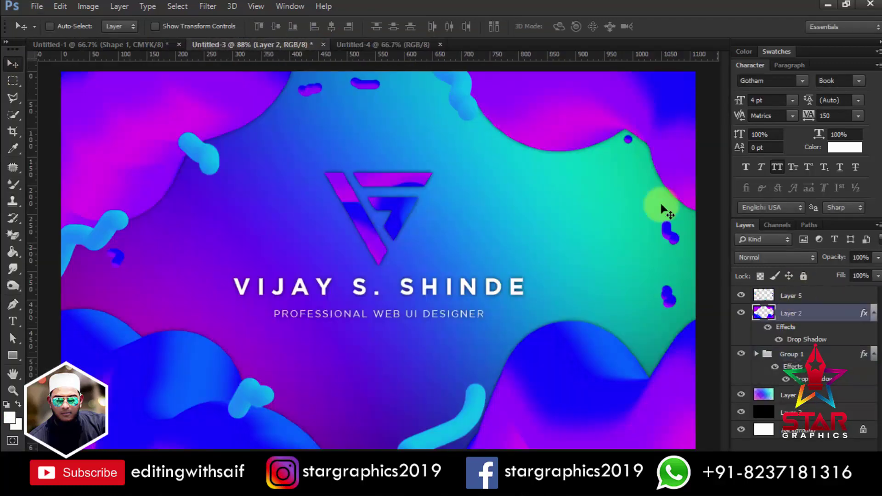
mouse_move(662, 205)
mouse_down()
mouse_move(479, 228)
mouse_move(522, 151)
mouse_up()
Copy the gradient and black layers into the new document, below the shapes.
click(295, 44)
click(790, 395)
shift+click(791, 412)
drag(586, 291, 490, 239)
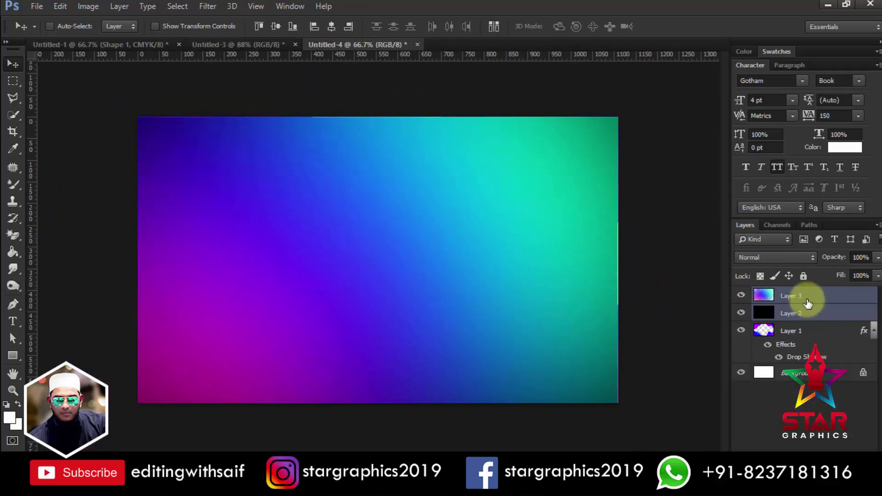
drag(808, 296, 807, 341)
Position the copied gradient and black layers to fill the back card.
key(ctrl+t)
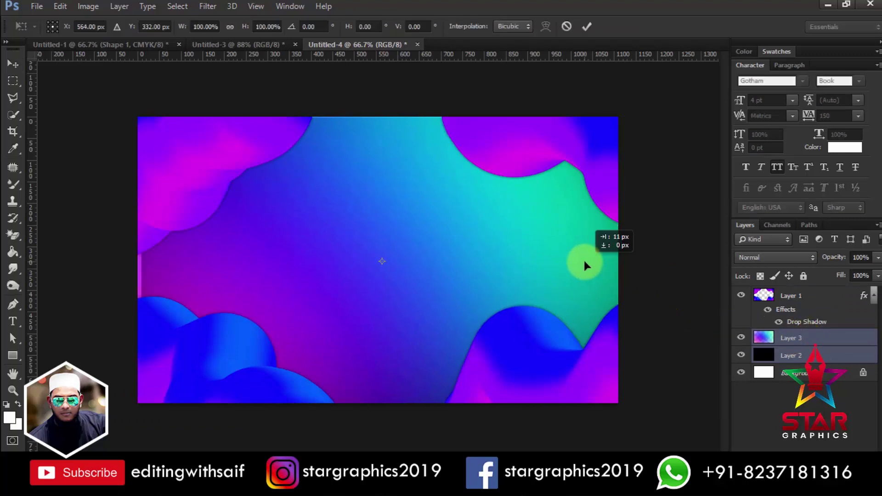
drag(584, 265, 578, 262)
key(Return)
scroll(619, 278, down, 3)
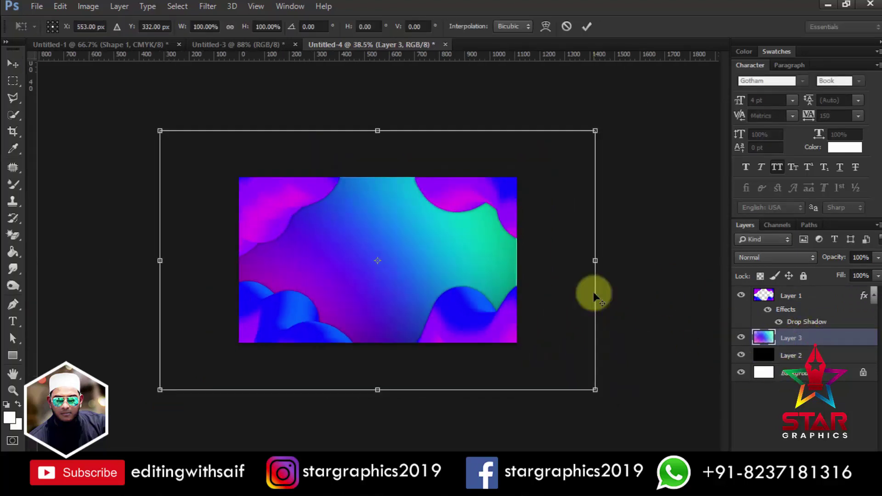
key(Return)
click(790, 355)
key(ctrl+t)
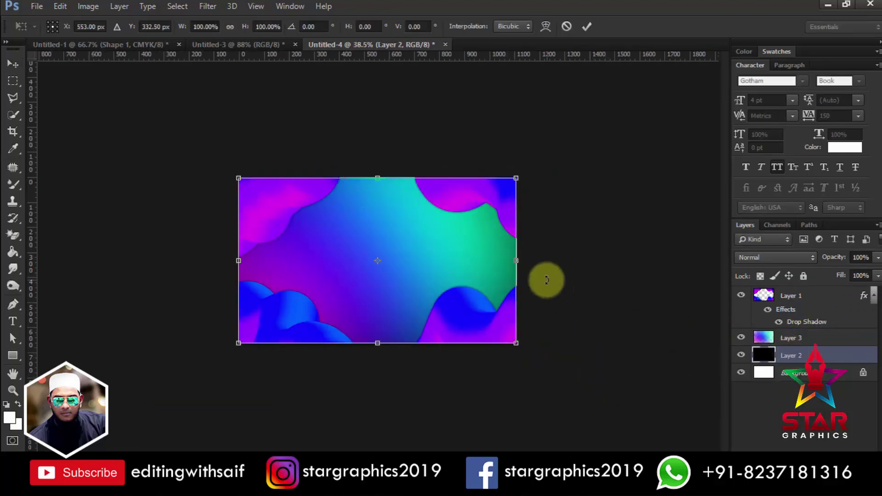
key(Return)
Bring the Text.txt contact notes forward.
scroll(447, 232, up, 3)
scroll(364, 193, up, 2)
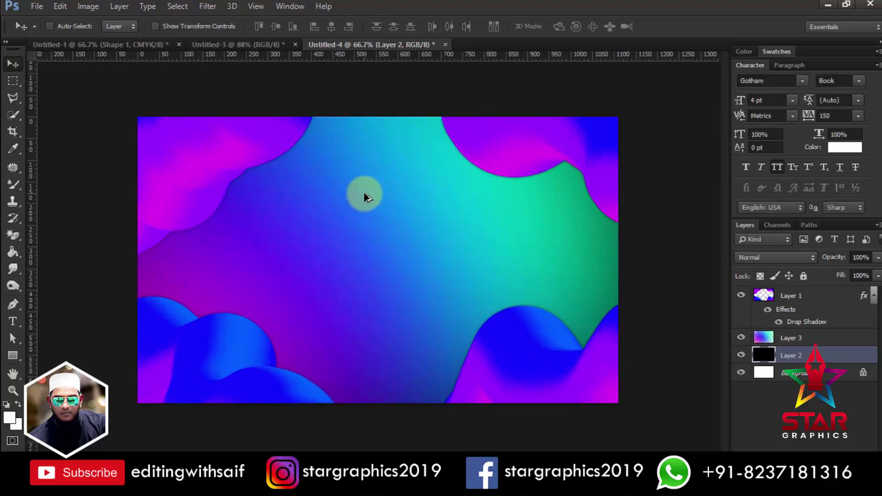
scroll(385, 259, up, 1)
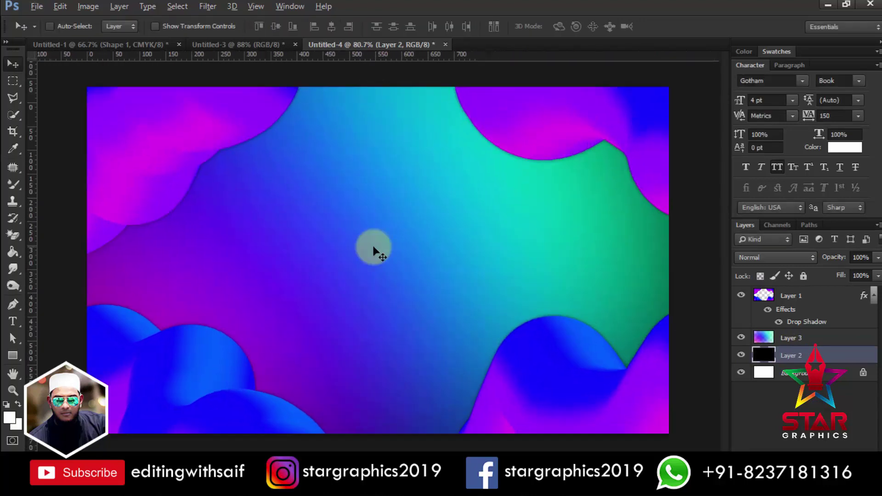
key(alt+Tab)
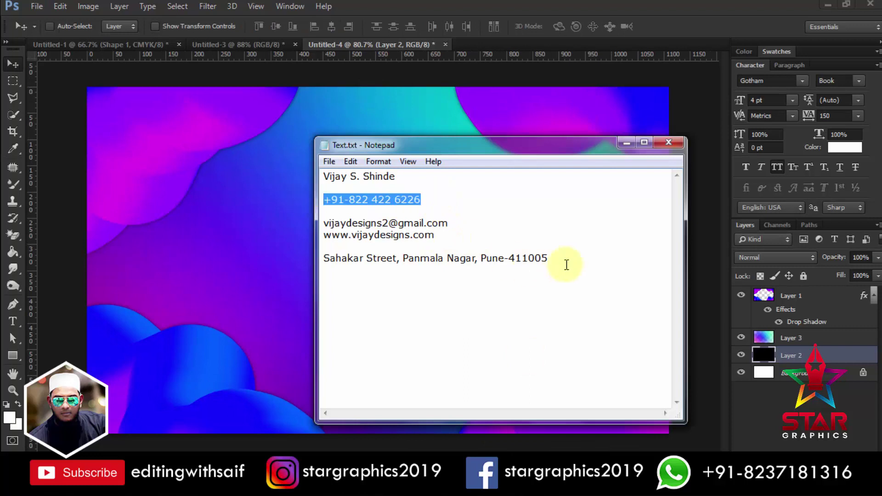
Copy the name and phone lines, then bring a copy of the subtitle text layer near the back card's top.
drag(421, 199, 324, 177)
key(alt+Tab)
click(13, 321)
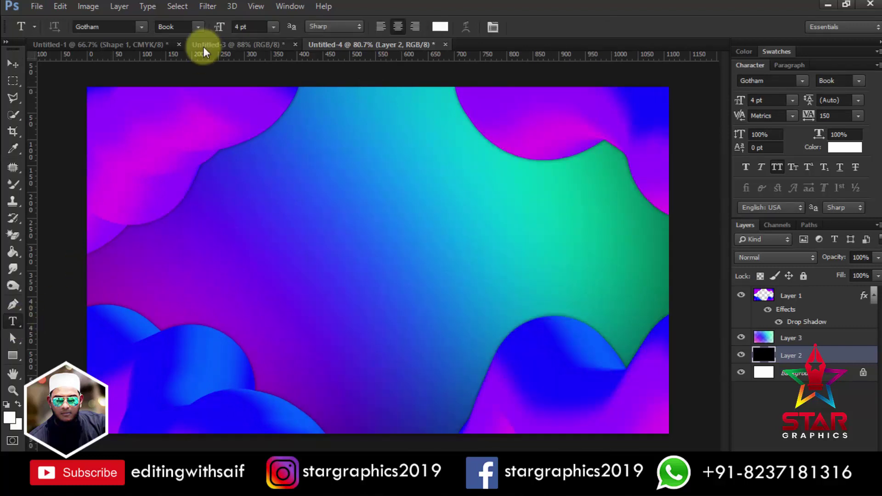
click(204, 46)
key(v)
right_click(332, 314)
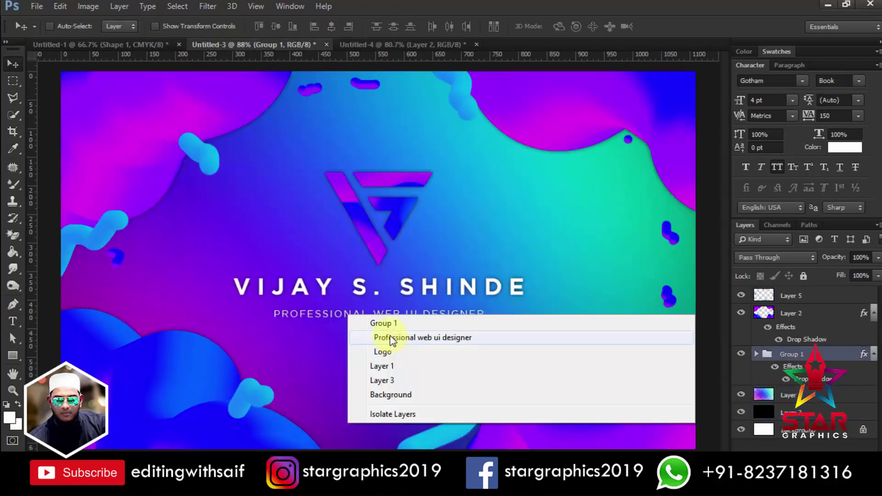
click(387, 337)
drag(350, 318, 363, 235)
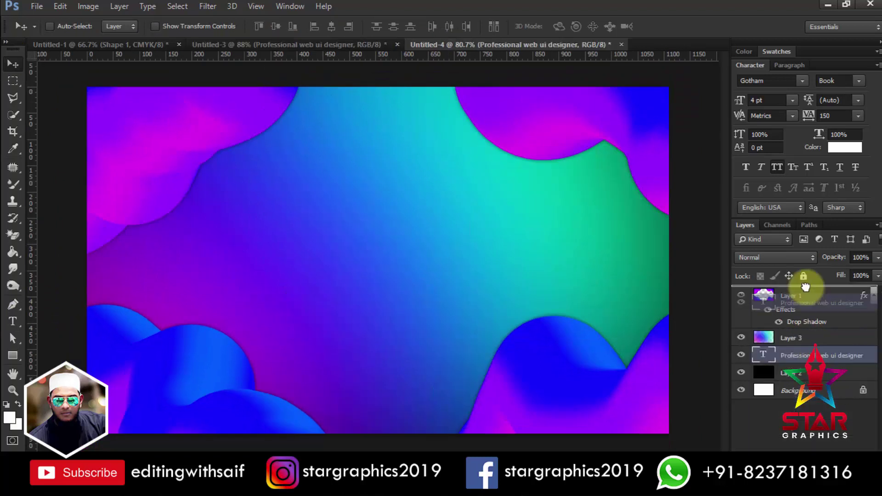
drag(790, 356, 791, 294)
mouse_move(390, 236)
mouse_down()
mouse_move(424, 183)
mouse_move(417, 180)
mouse_up()
Replace the copied text with the name and phone, using Auto line spacing, and enlarge it slightly.
click(13, 321)
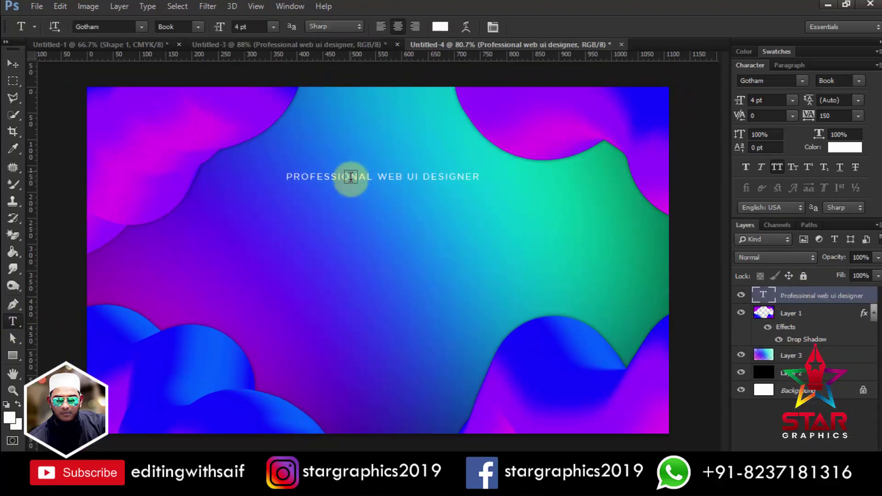
click(395, 258)
double_click(776, 307)
key(ctrl+v)
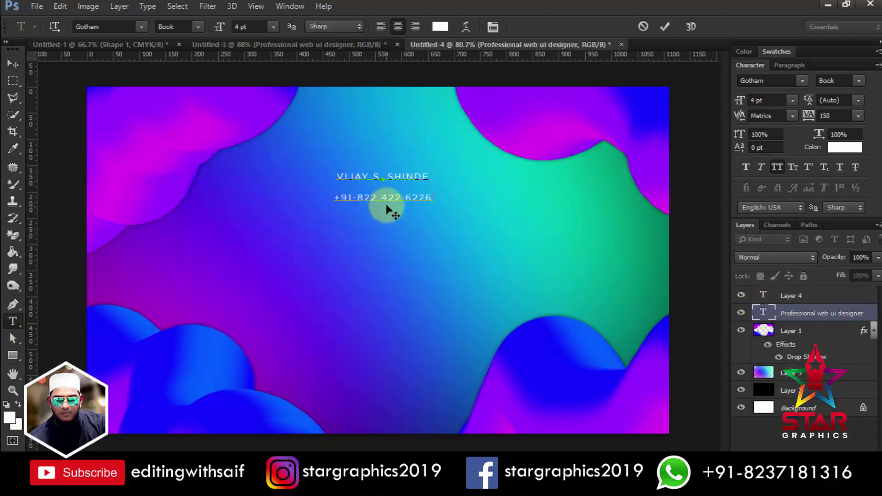
key(ctrl+a)
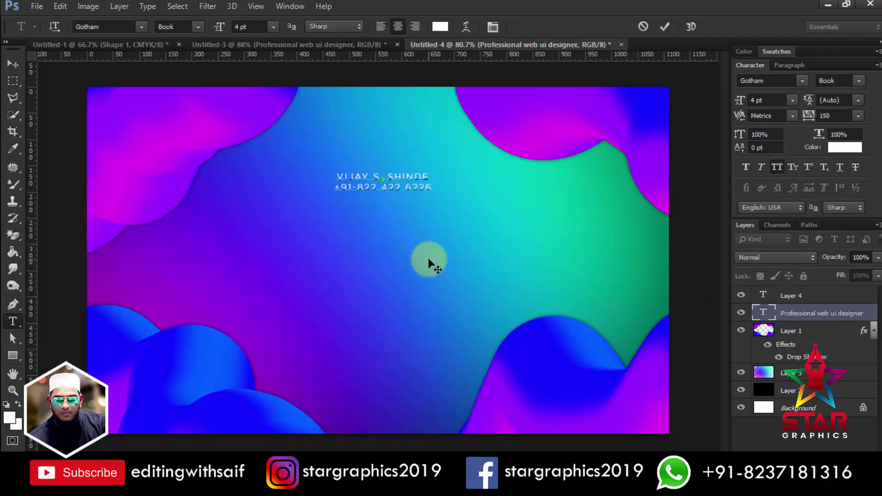
key(ctrl+a)
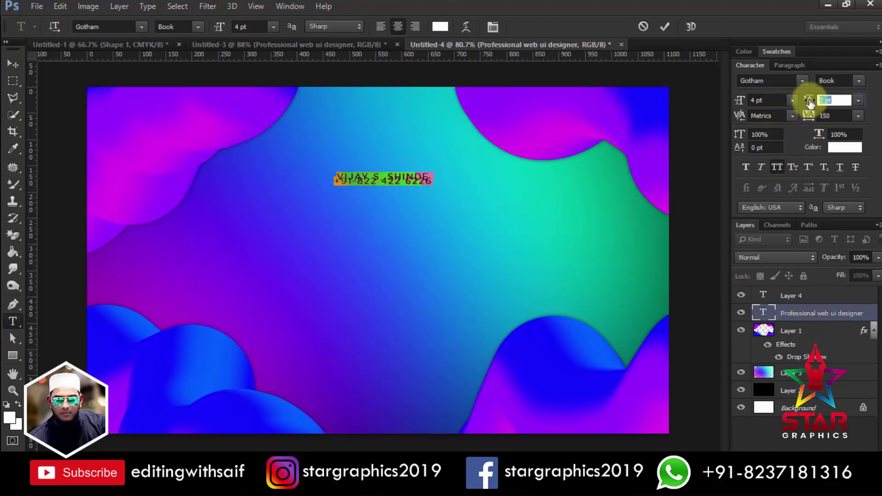
click(859, 101)
click(853, 115)
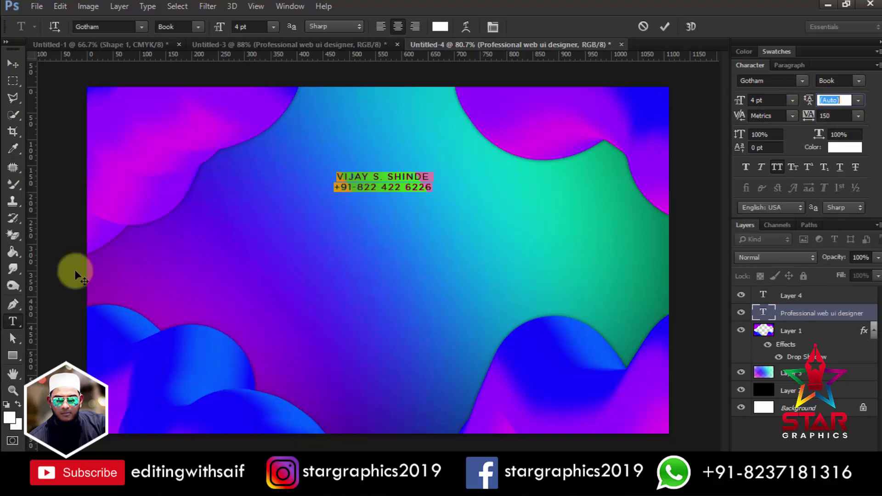
triple_click(361, 175)
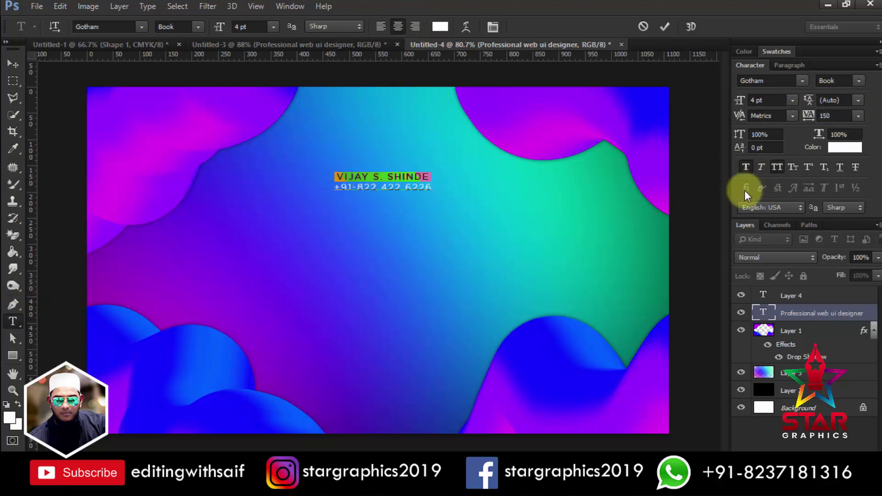
key(ctrl+Return)
key(v)
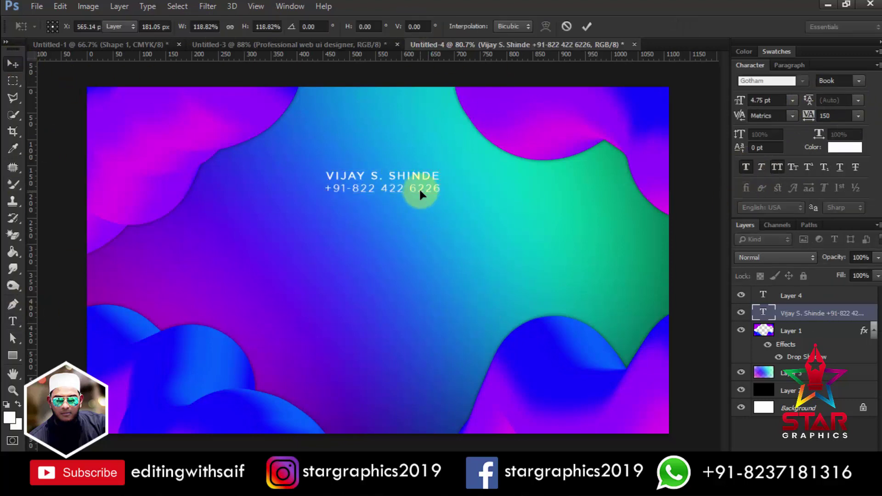
drag(395, 193, 396, 258)
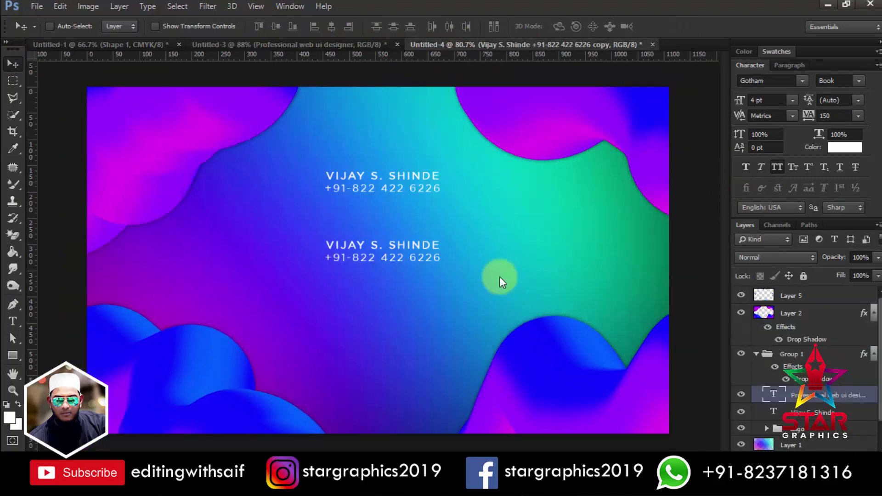
Paste the email address into a duplicated text line below the name and phone.
key(alt+Tab)
drag(449, 224, 318, 225)
key(ctrl+c)
key(alt+Tab)
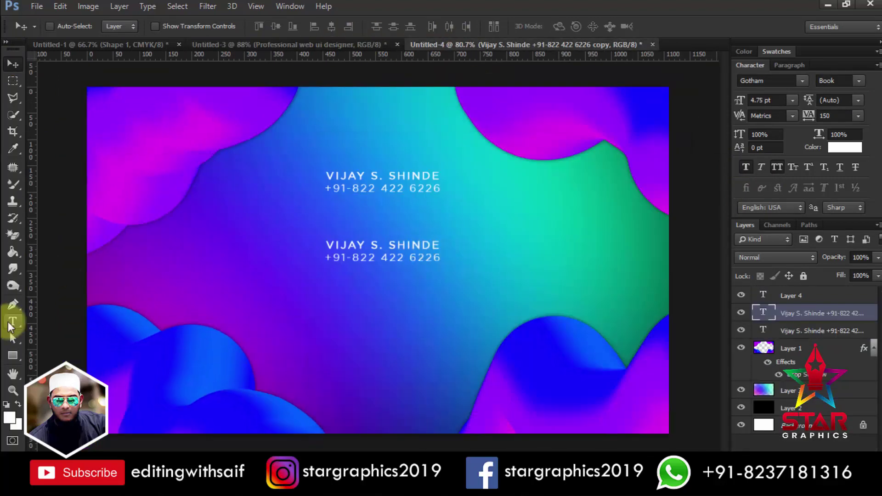
double_click(382, 252)
key(ctrl+a)
key(ctrl+v)
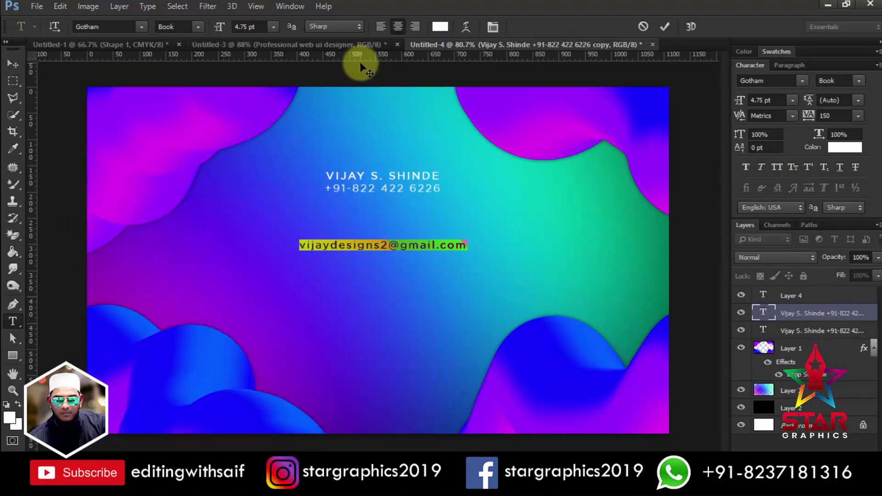
key(ctrl+Return)
drag(391, 245, 396, 296)
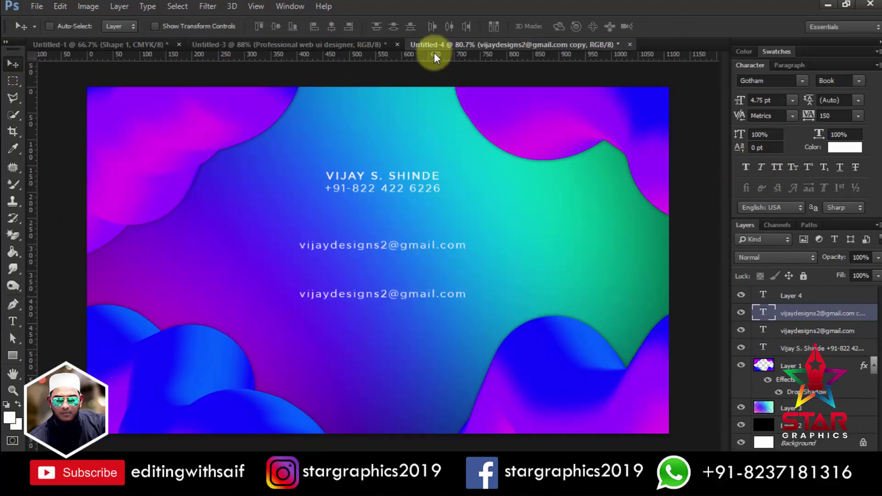
Turn the next duplicated line into the website address.
key(alt+Tab)
Add the street address below the website, broken onto two lines after Panmala Nagar.
key(alt+Tab)
key(t)
click(305, 293)
key(ctrl+a)
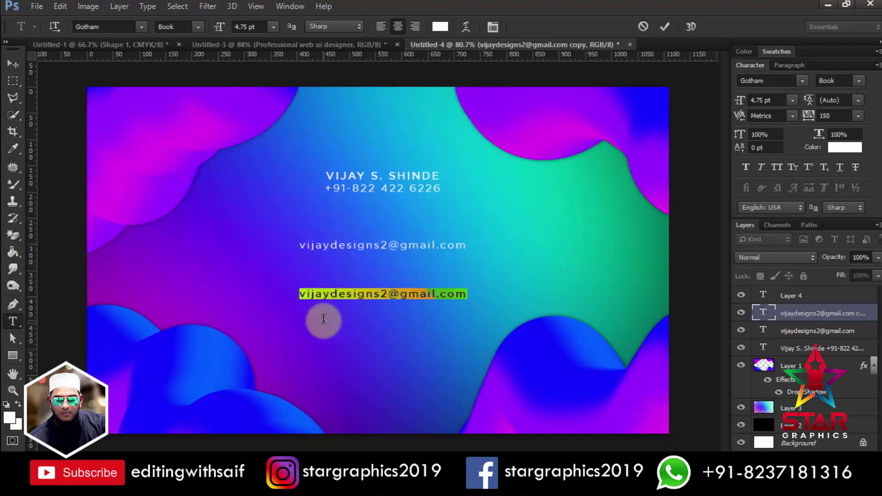
key(ctrl+v)
key(ctrl+Return)
drag(396, 294, 398, 347)
key(alt+Tab)
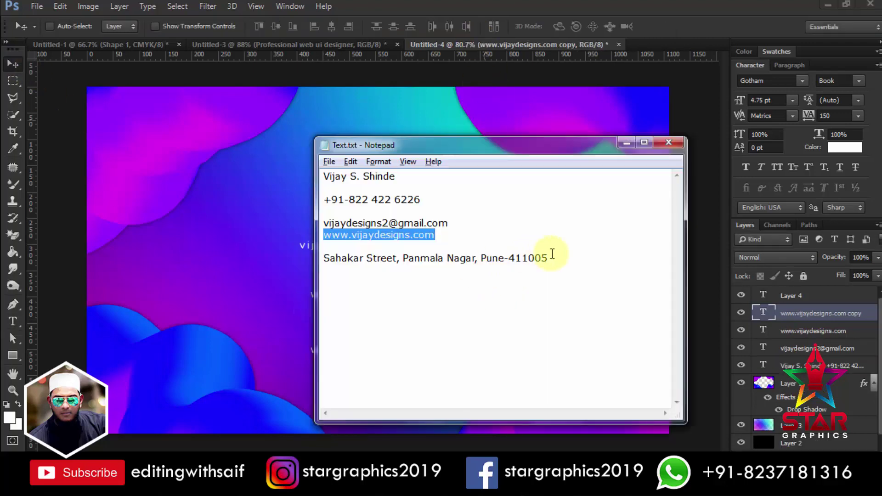
drag(550, 257, 323, 258)
key(ctrl+c)
key(alt+Tab)
key(t)
click(382, 351)
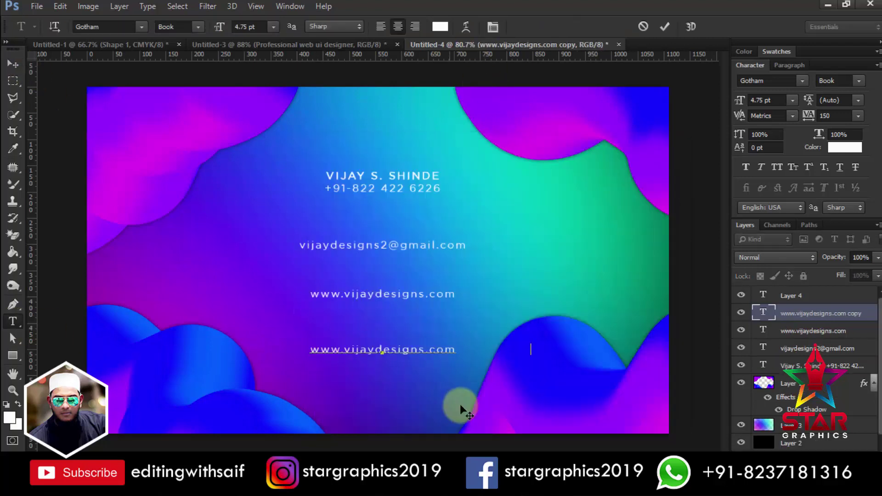
key(ctrl+a)
key(ctrl+v)
click(455, 352)
key(Return)
key(ctrl+Return)
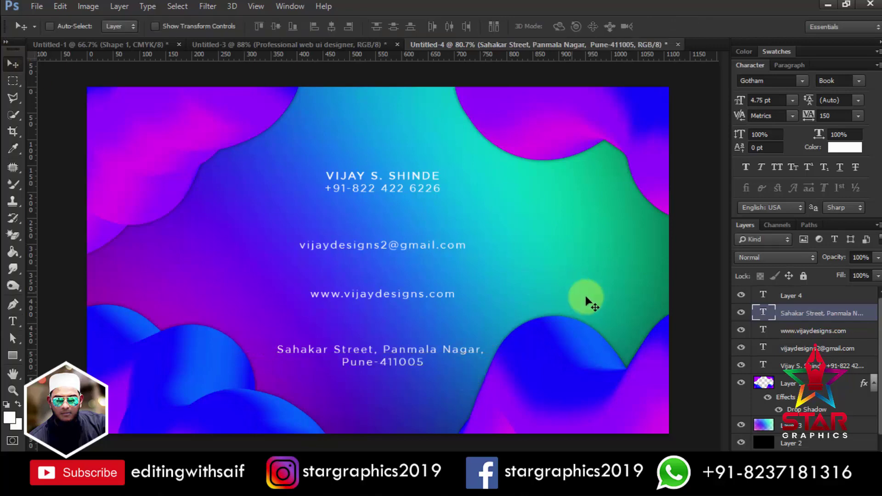
Pick the sent-mail and smartphone icons in the icon folder and drag the icons onto the card.
click(160, 413)
scroll(459, 327, up, 5)
scroll(460, 328, down, 15)
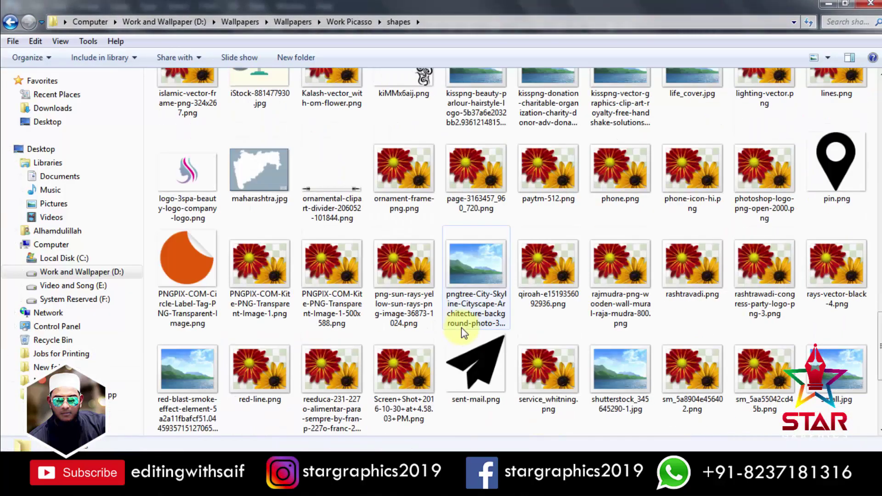
scroll(462, 327, down, 1)
click(494, 317)
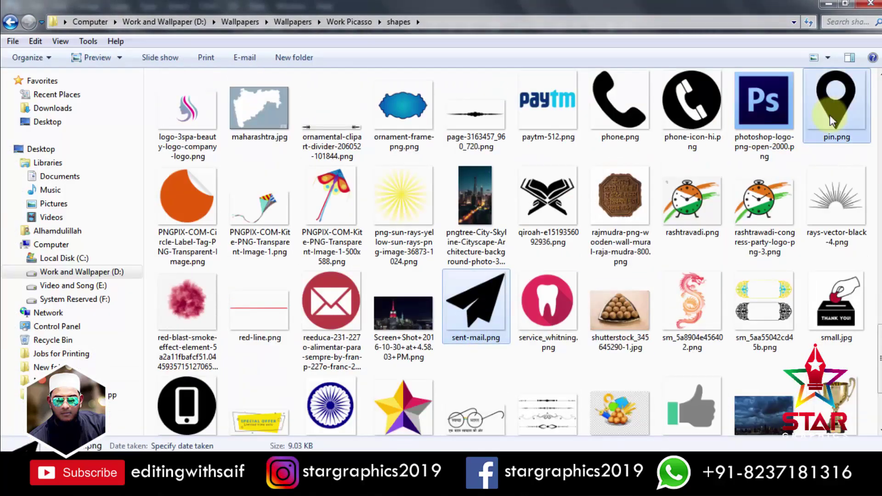
click(198, 409)
scroll(198, 409, down, 1)
scroll(520, 363, up, 8)
scroll(522, 368, down, 4)
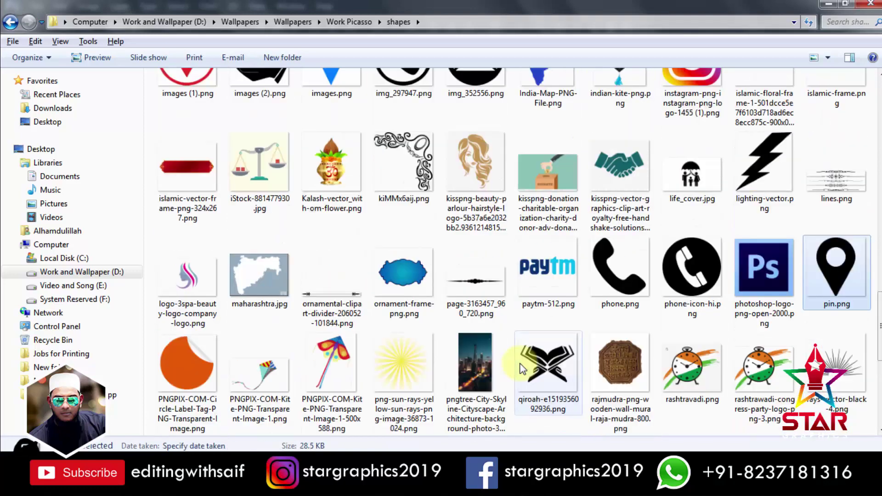
scroll(522, 368, down, 1)
scroll(523, 368, up, 3)
mouse_move(544, 96)
mouse_down()
mouse_move(258, 343)
mouse_move(290, 231)
mouse_up()
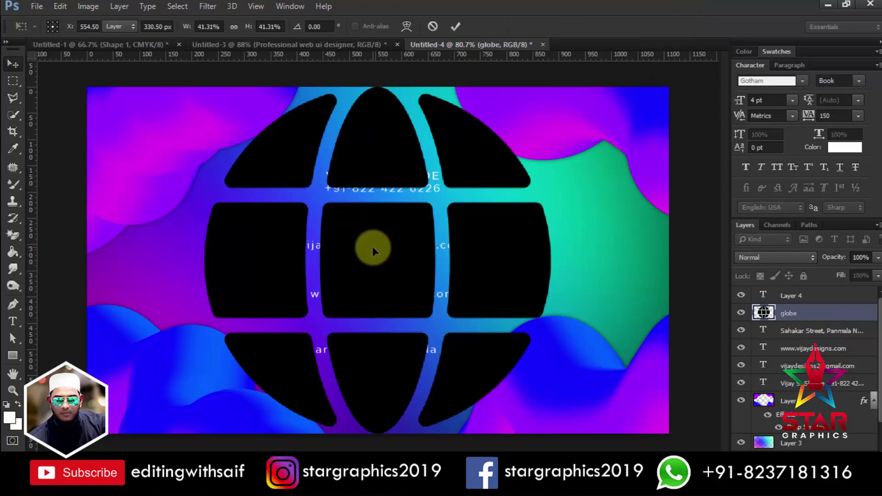
Confirm the globe, pin, mail and smartphone icons, then scale all four down together at the top-right.
key(Return)
key(Return)
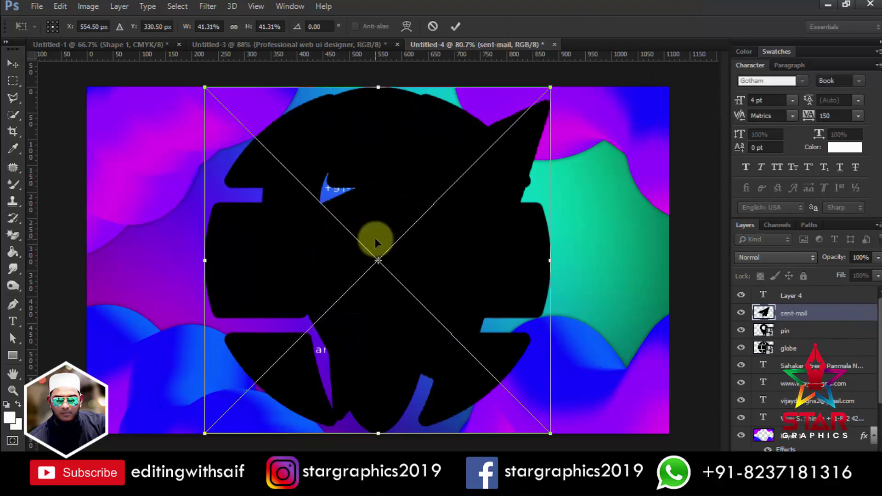
key(Return)
key(Return)
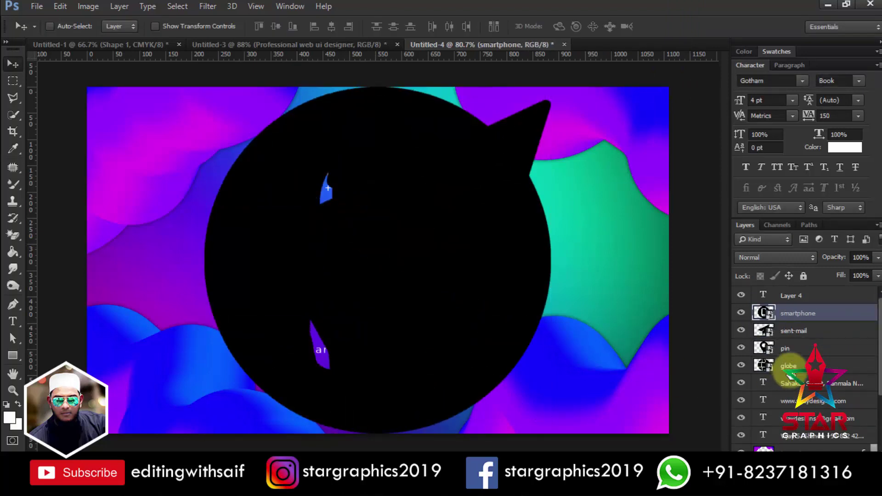
shift+click(789, 366)
key(ctrl+t)
drag(551, 85, 351, 203)
key(Return)
drag(376, 257, 598, 114)
Draw a small white circle above the name with the Ellipse Tool.
click(13, 355)
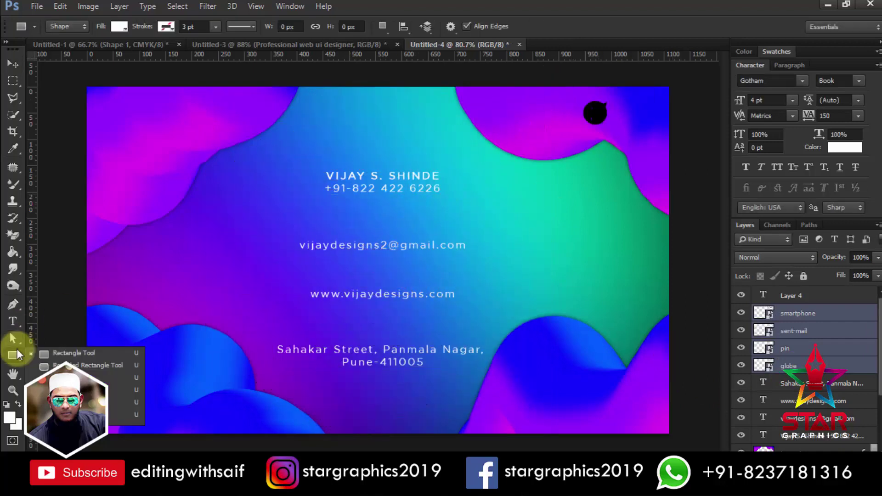
click(73, 378)
scroll(440, 189, up, 3)
click(810, 436)
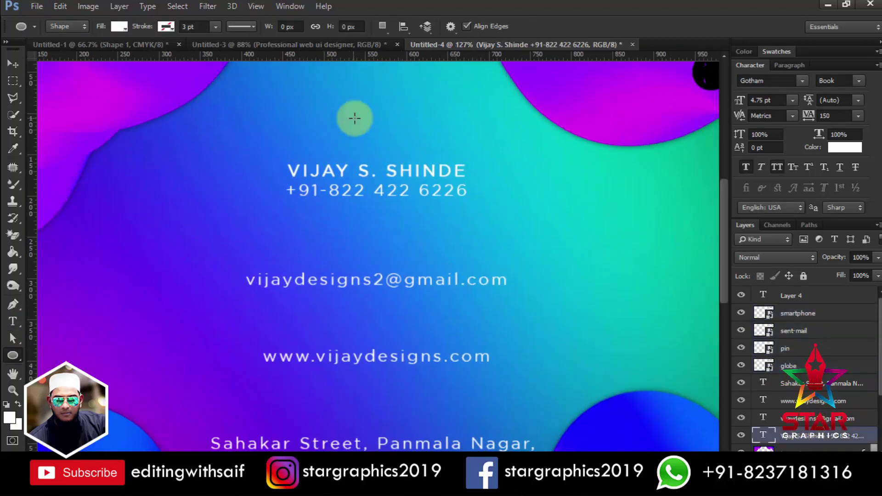
drag(361, 118, 395, 151)
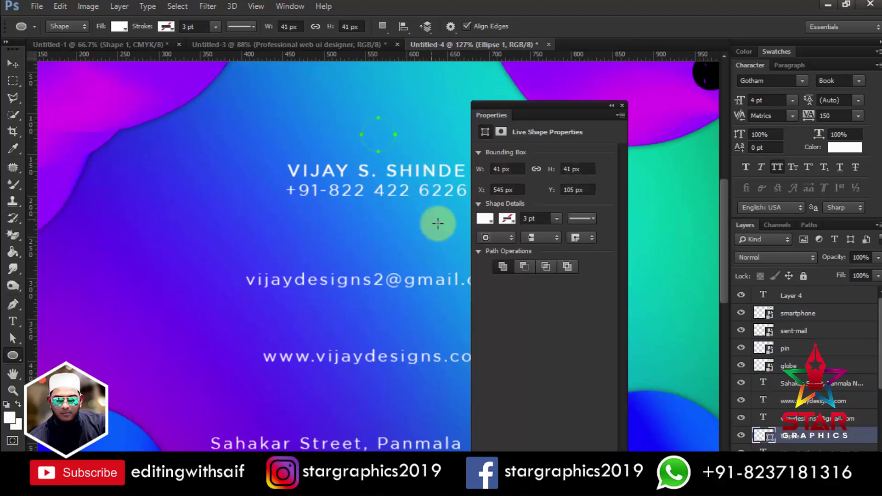
Move the smartphone icon toward the white circle.
click(11, 67)
click(622, 105)
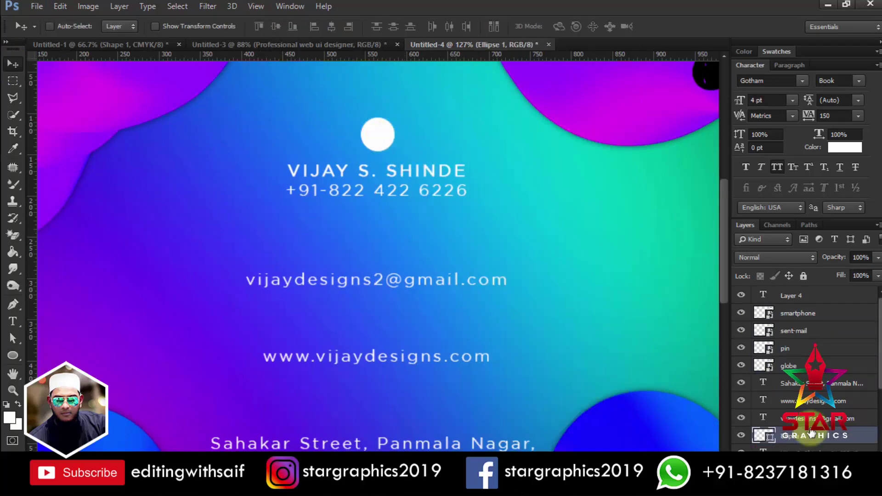
scroll(428, 223, down, 2)
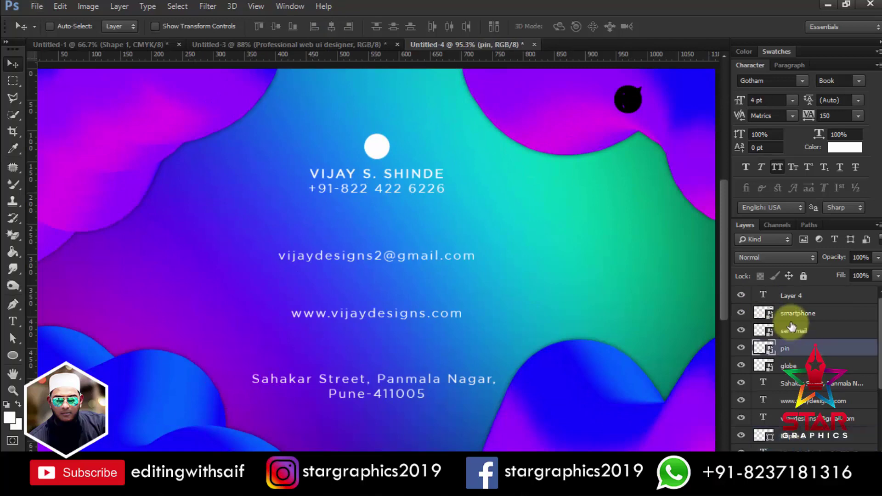
click(781, 313)
mouse_move(625, 98)
mouse_down()
mouse_move(379, 146)
mouse_move(450, 155)
mouse_up()
scroll(374, 140, up, 2)
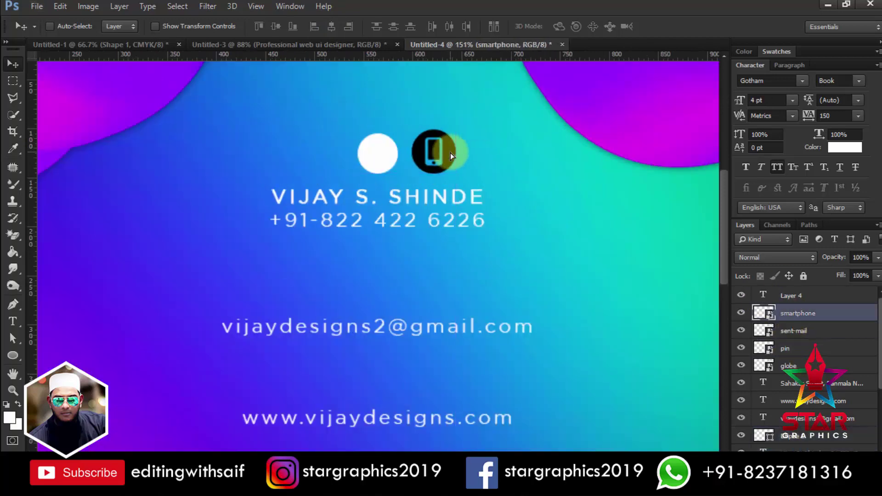
Give the smartphone icon a white Color Overlay.
double_click(857, 317)
click(481, 244)
click(695, 139)
click(338, 261)
click(617, 258)
click(796, 122)
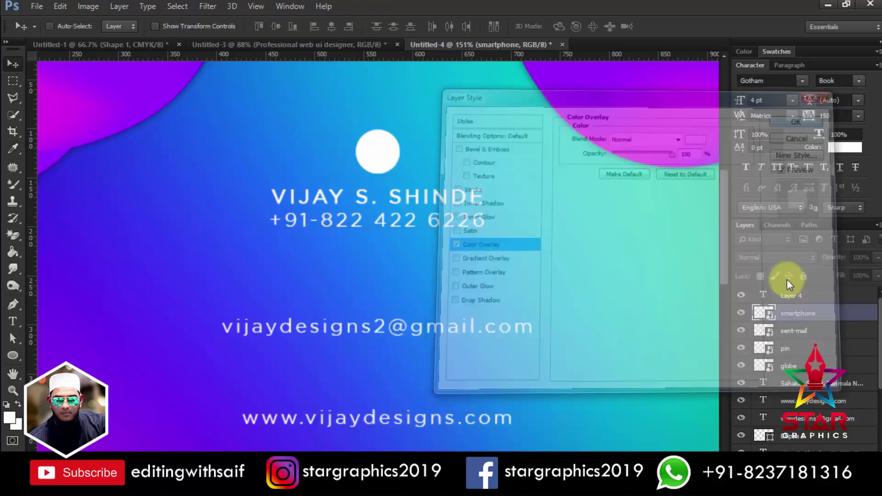
Center the phone icon inside the white circle.
scroll(738, 428, down, 2)
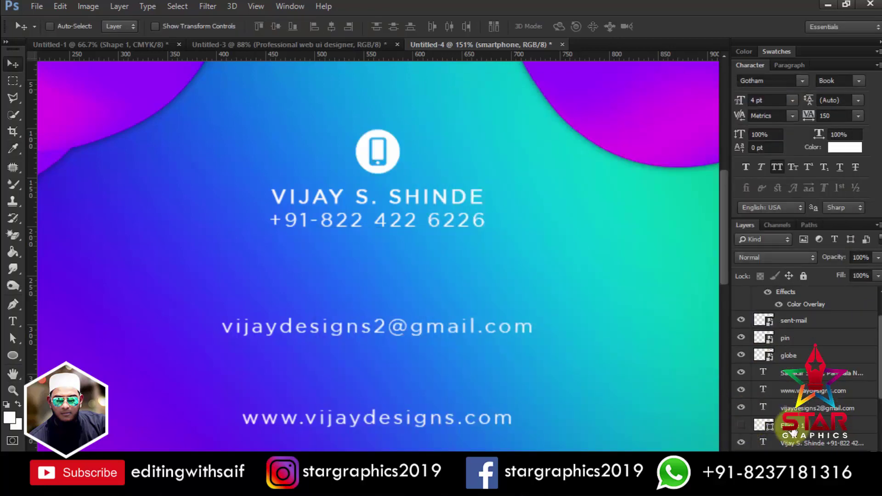
click(795, 431)
scroll(784, 367, up, 2)
click(787, 317)
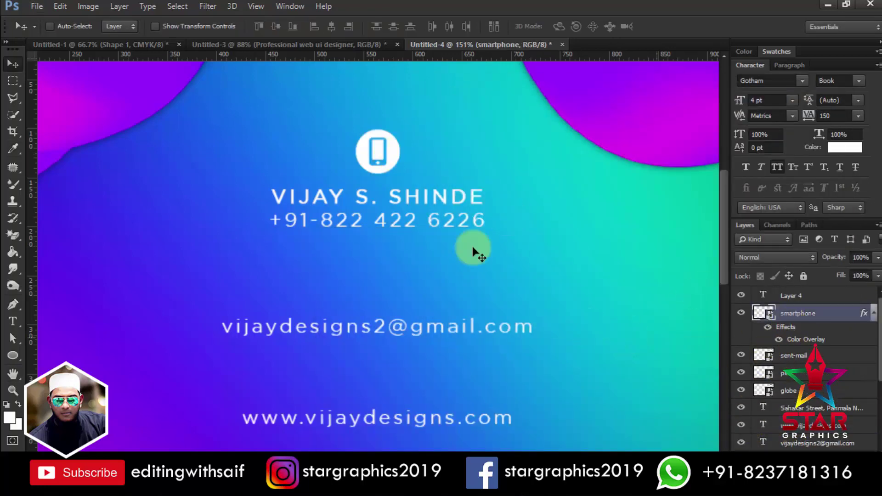
scroll(368, 142, up, 2)
key(ctrl+t)
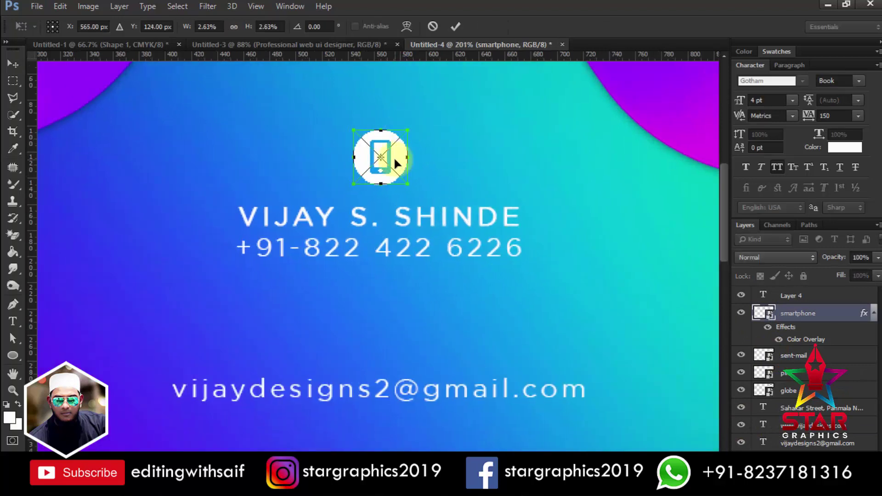
key(Return)
drag(394, 157, 398, 161)
Position a copy of the white circle above the email line.
scroll(458, 273, down, 2)
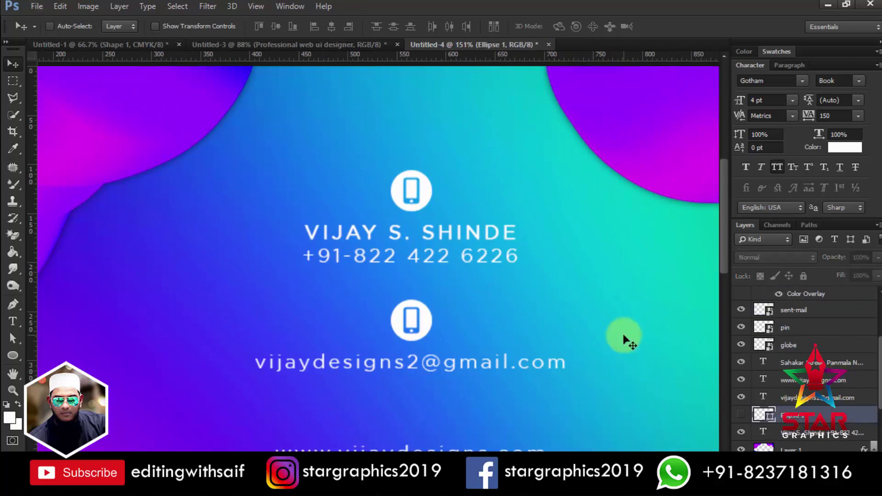
click(782, 415)
key(ctrl+t)
drag(426, 305, 426, 312)
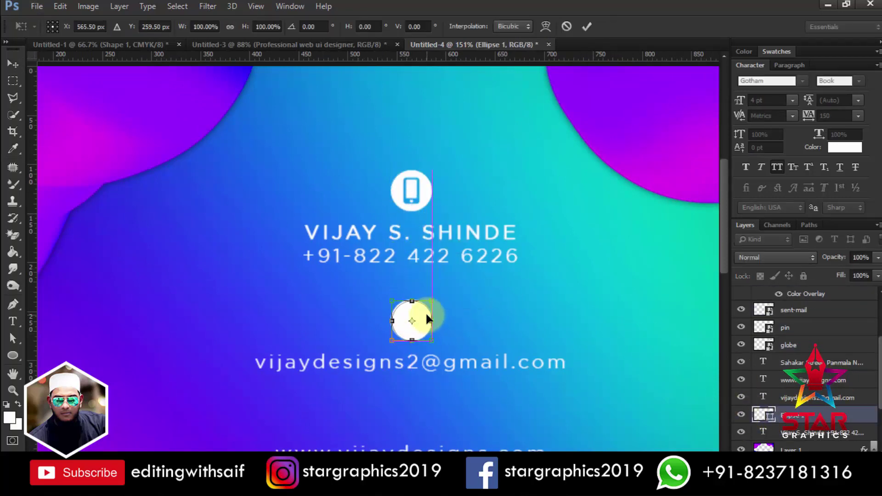
scroll(426, 312, up, 3)
key(Return)
Move the sent-mail icon onto the lower circle.
scroll(385, 288, down, 4)
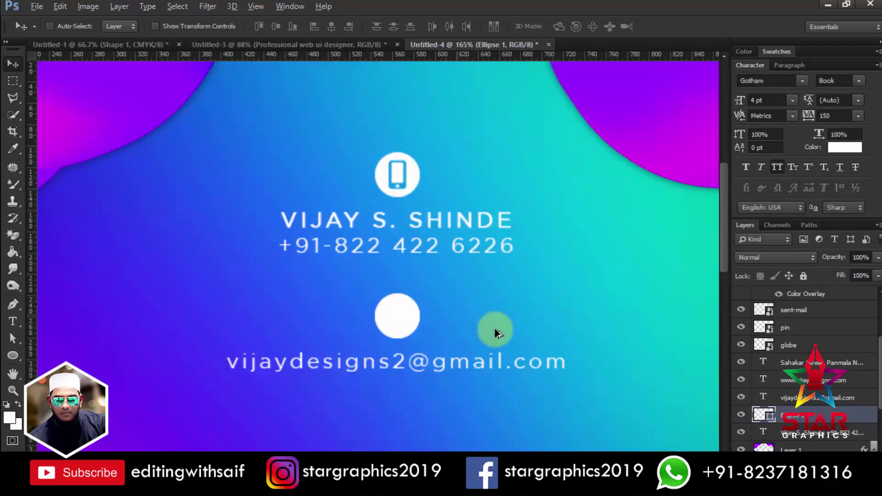
click(762, 314)
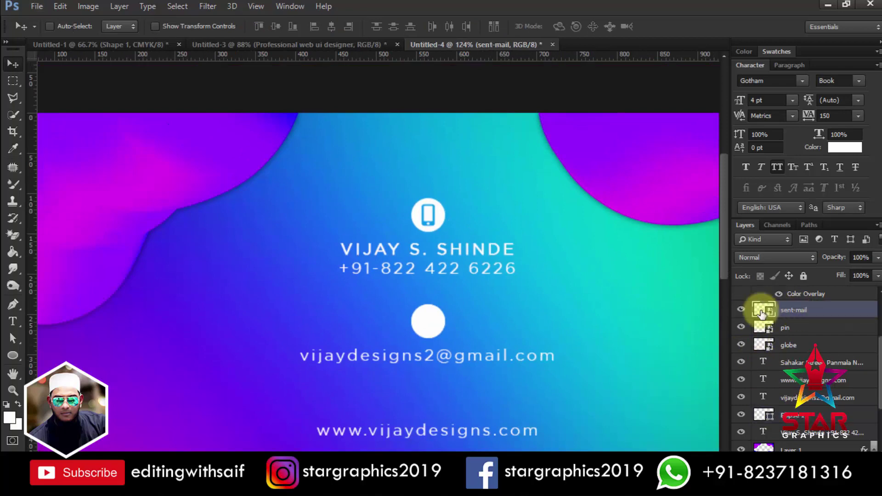
scroll(657, 184, down, 3)
scroll(615, 200, up, 2)
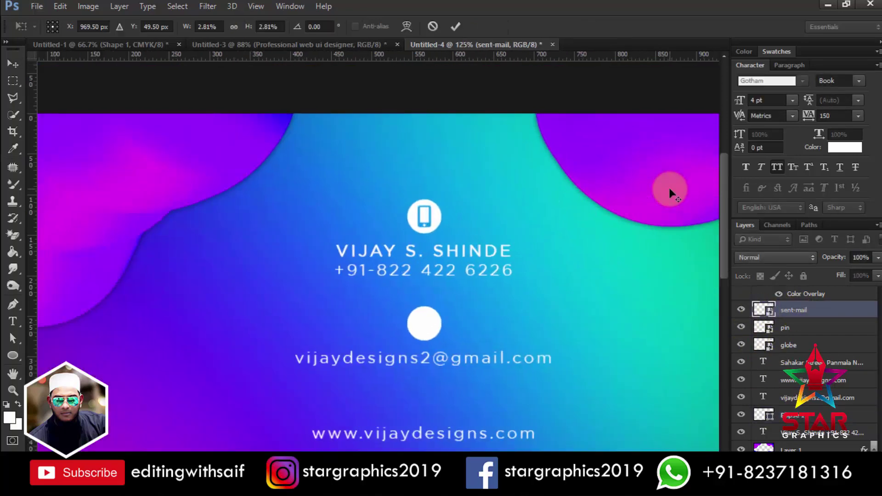
scroll(669, 188, down, 2)
key(ctrl+t)
key(Return)
drag(551, 161, 386, 226)
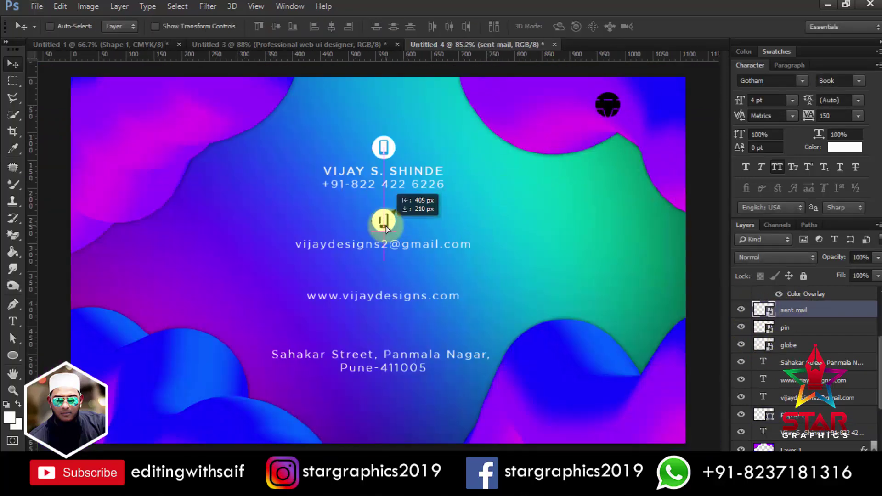
Rasterize the white circle layer.
scroll(802, 382, down, 1)
right_click(802, 416)
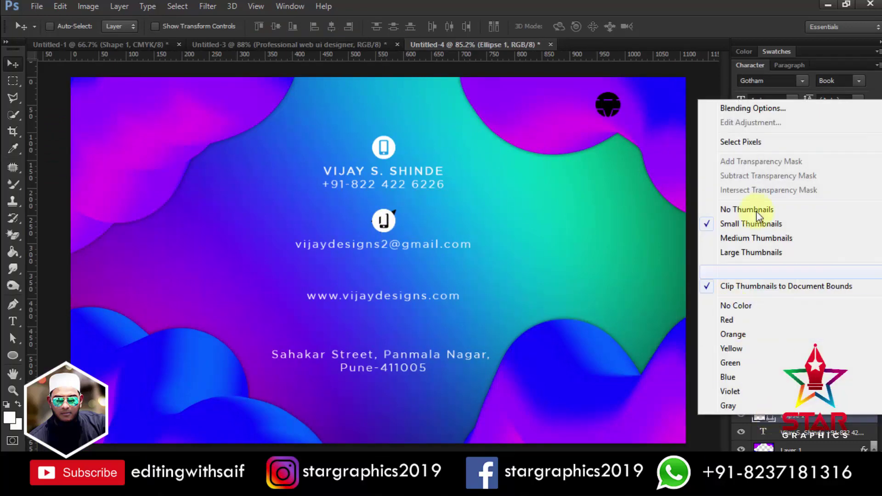
click(654, 120)
scroll(791, 322, up, 3)
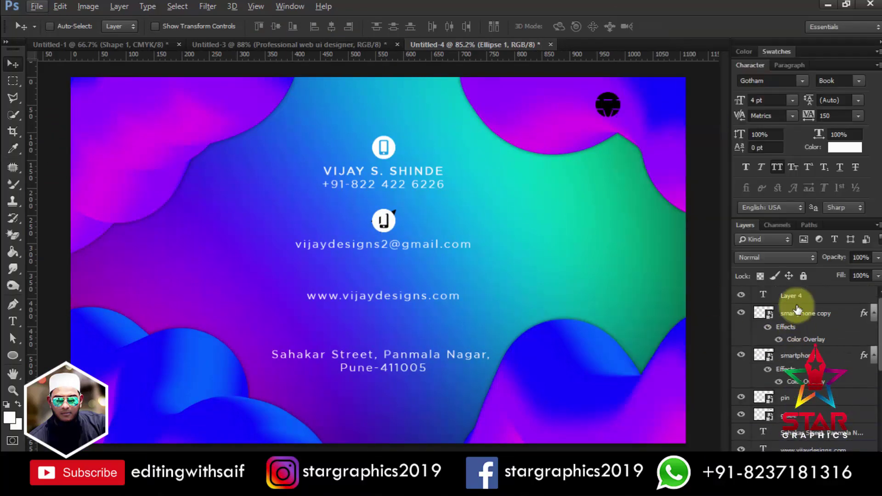
Move the plane icon over the second white circle.
click(791, 398)
scroll(434, 223, up, 3)
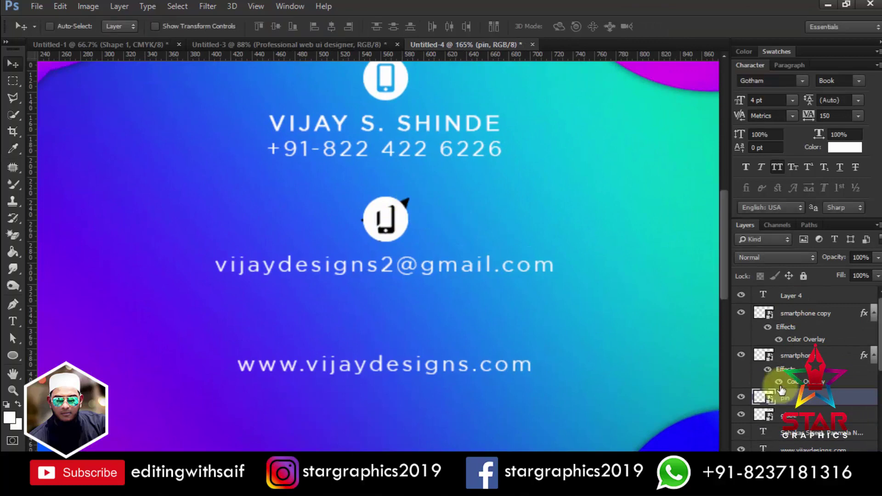
click(804, 314)
click(802, 356)
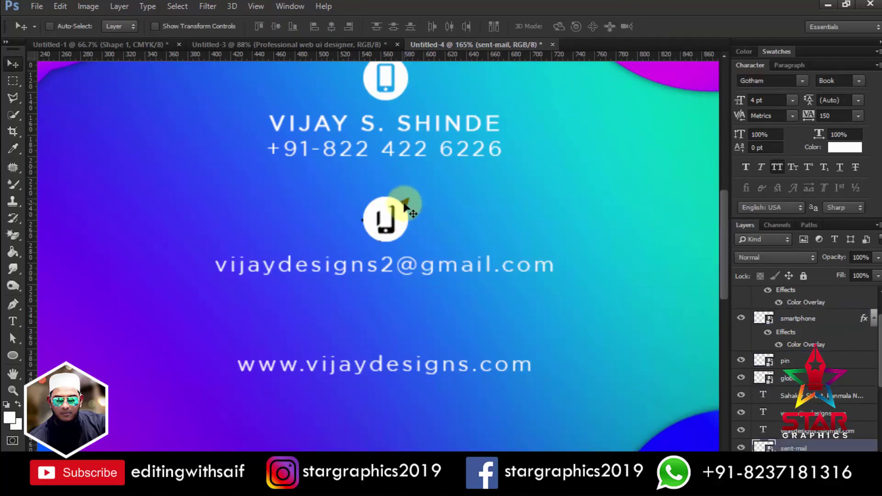
mouse_move(404, 205)
mouse_down()
mouse_move(464, 221)
mouse_move(389, 224)
mouse_move(388, 201)
mouse_up()
Delete the stray phone icon copy and scale the plane icon to fit its circle.
right_click(415, 233)
click(432, 238)
key(Delete)
key(ctrl+t)
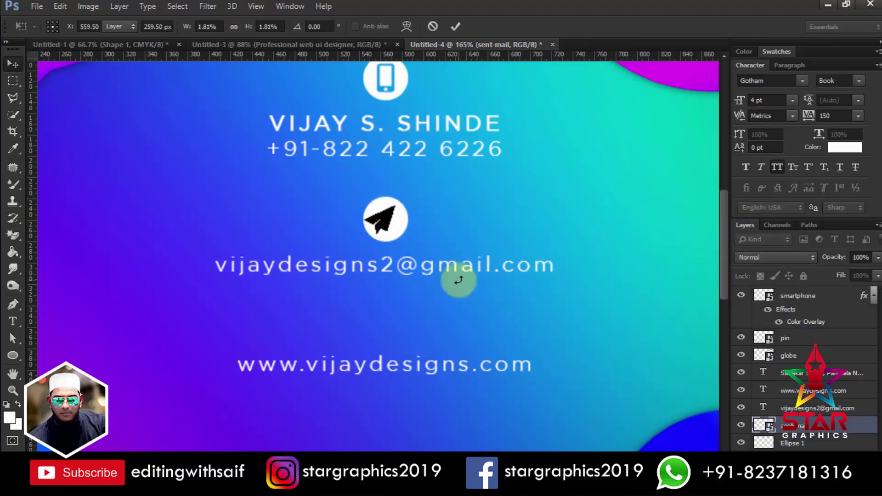
key(Return)
Duplicate the Ellipse 1 white circle and place the copy below the email line.
click(764, 442)
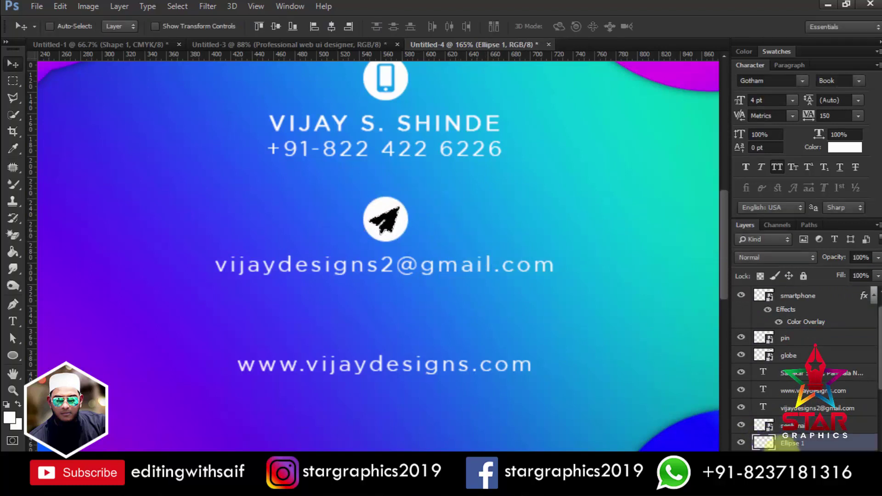
scroll(776, 395, down, 3)
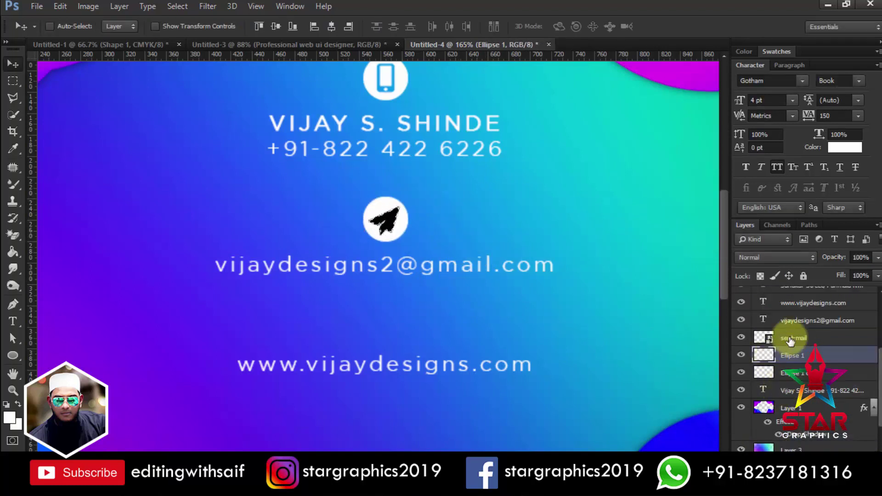
key(ctrl+e)
click(793, 354)
mouse_move(418, 239)
mouse_down()
mouse_move(417, 316)
mouse_move(440, 353)
mouse_move(434, 363)
mouse_up()
Move the pin icon onto the bottom circle and hide the black pin layer.
scroll(505, 349, down, 3)
scroll(505, 275, down, 1)
drag(611, 108, 387, 340)
scroll(387, 340, up, 3)
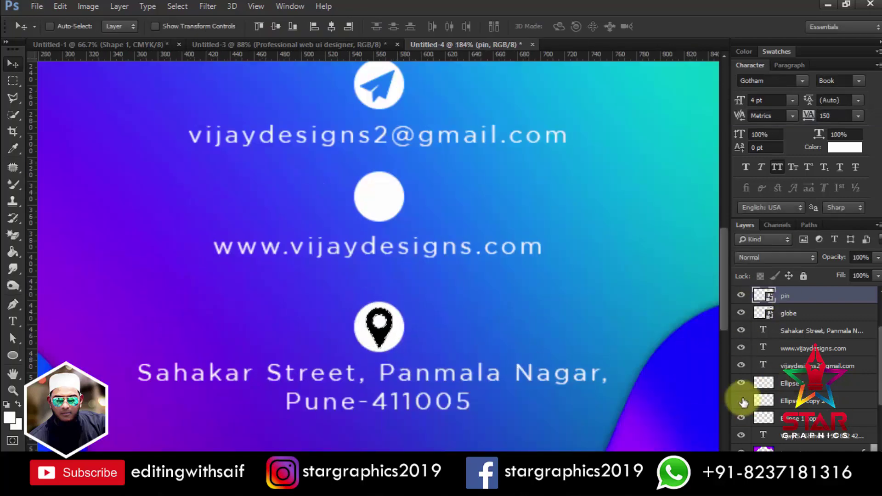
click(758, 401)
click(791, 297)
click(741, 296)
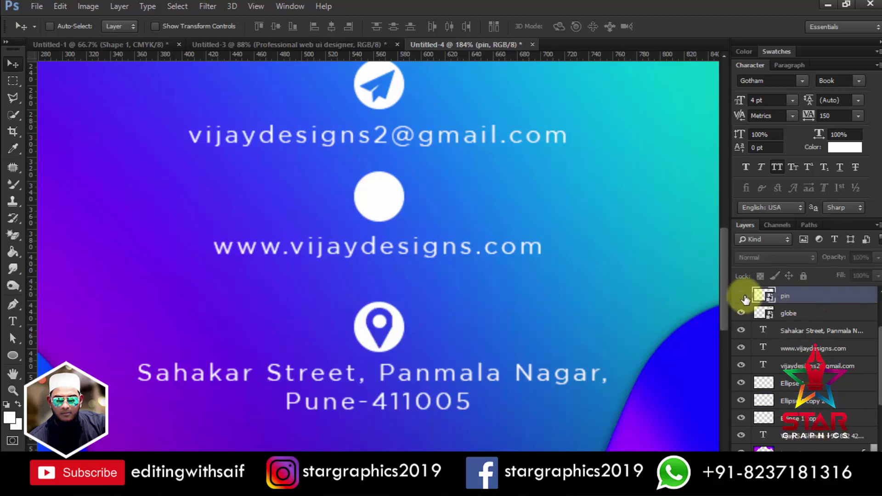
Move the globe icon onto the middle white circle and scale it to fit.
key(ctrl+0)
right_click(597, 114)
click(593, 124)
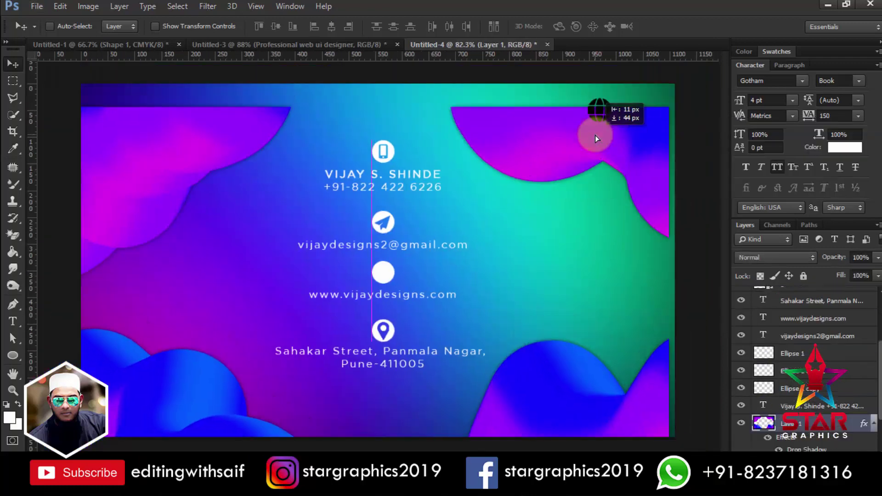
right_click(598, 113)
click(573, 119)
drag(600, 104, 386, 273)
scroll(389, 275, up, 3)
scroll(388, 276, up, 2)
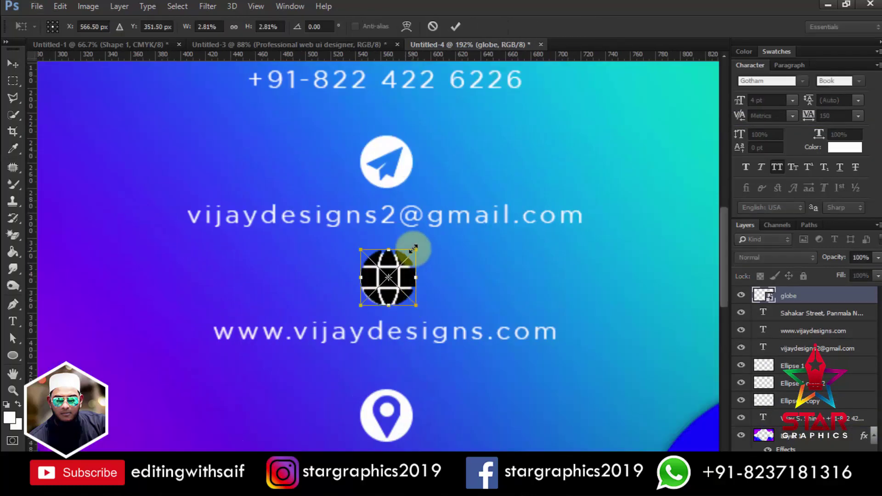
key(ctrl+t)
key(Return)
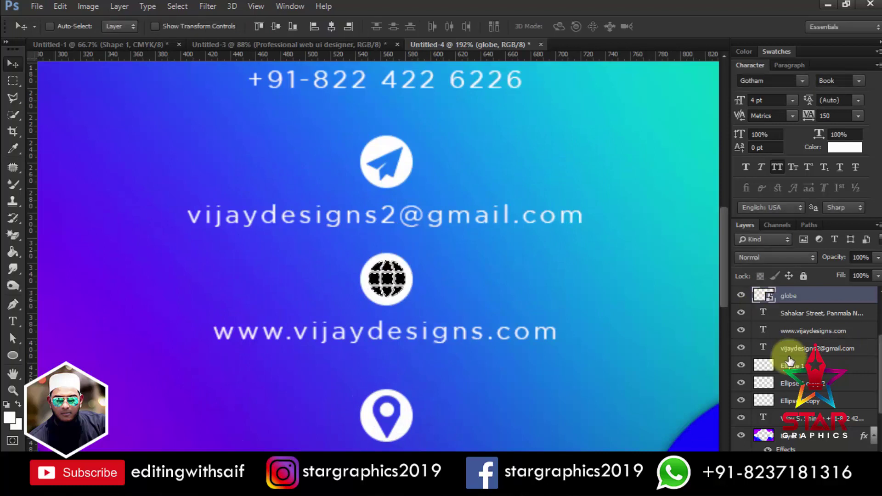
Toggle the email badge circle's visibility to check the badge layout.
scroll(741, 349, down, 1)
click(742, 330)
click(790, 366)
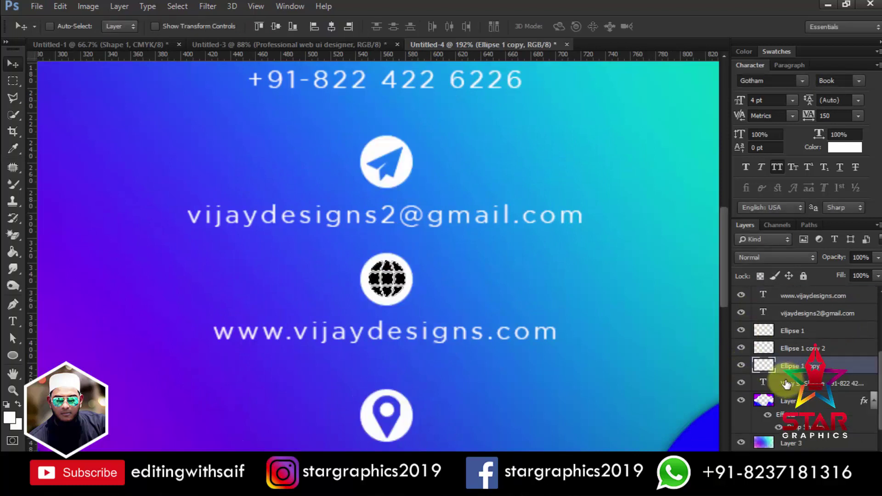
scroll(787, 317, up, 3)
scroll(510, 319, down, 4)
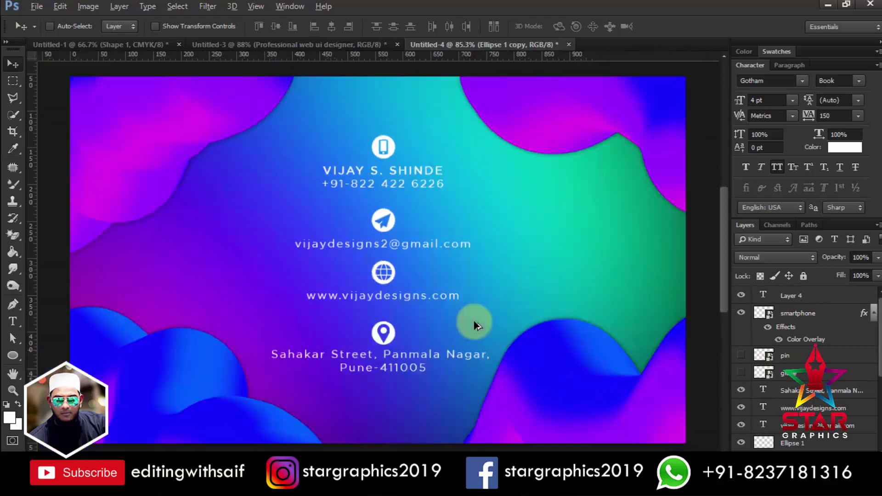
scroll(473, 325, down, 2)
Group the email line and the address line each with their circle badges.
scroll(813, 365, down, 3)
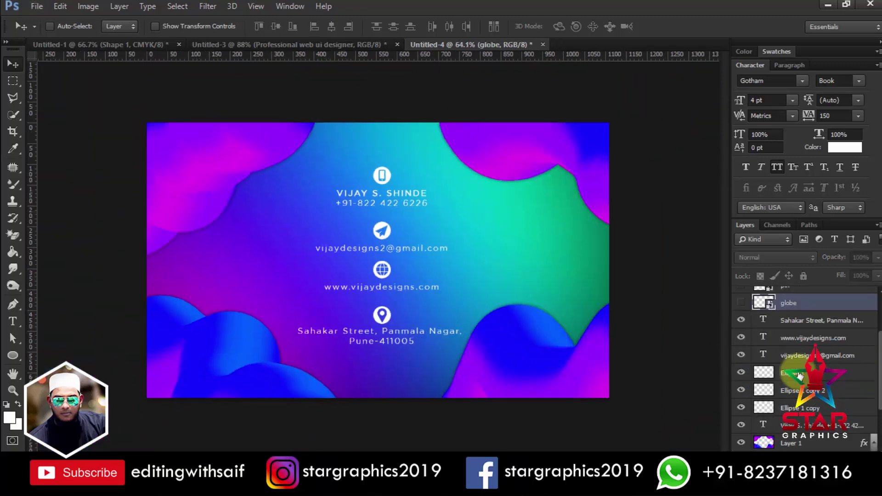
click(781, 373)
ctrl+click(800, 356)
key(ctrl+g)
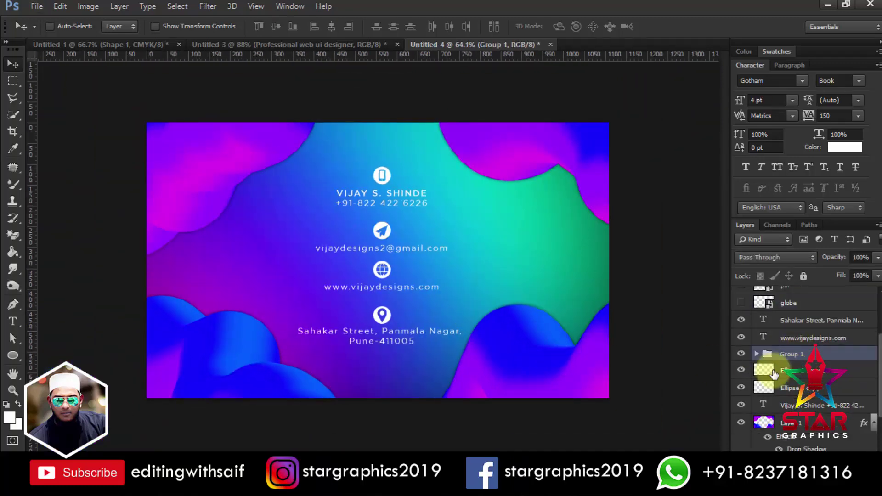
click(781, 371)
drag(809, 339, 804, 317)
ctrl+click(803, 317)
key(ctrl+g)
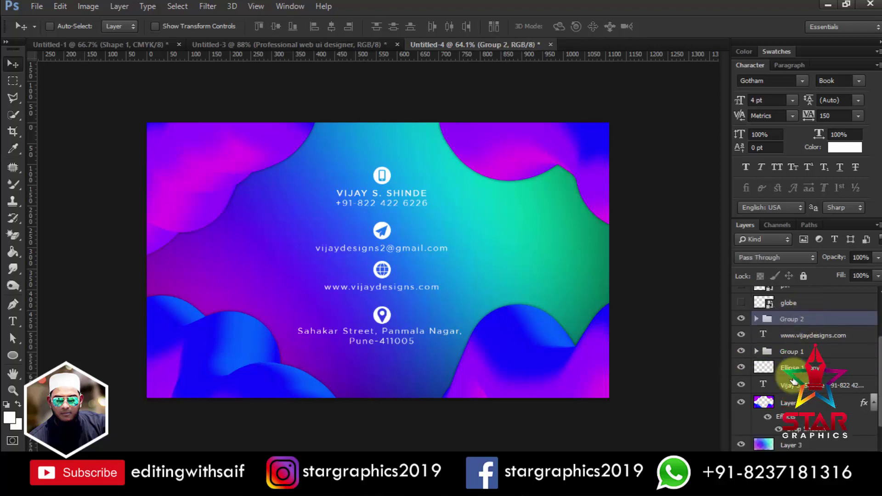
Group the website line and the phone icon each with their circles.
click(798, 370)
ctrl+click(811, 336)
key(ctrl+g)
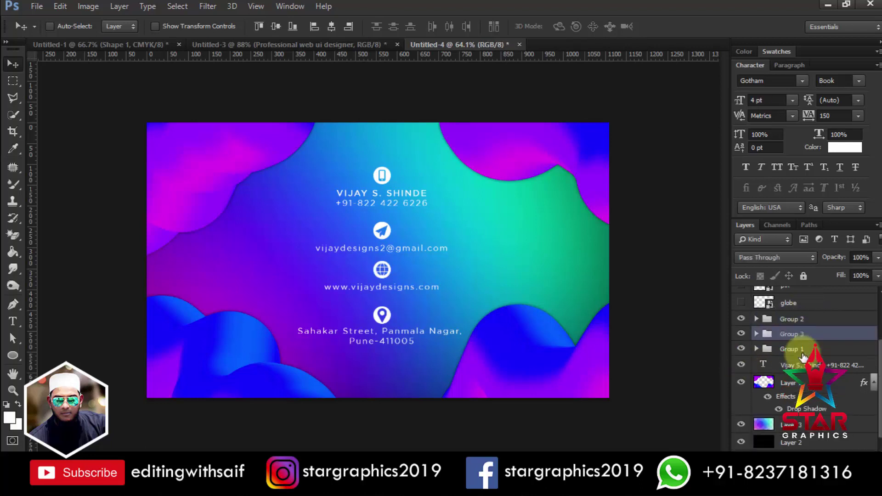
scroll(795, 367, up, 2)
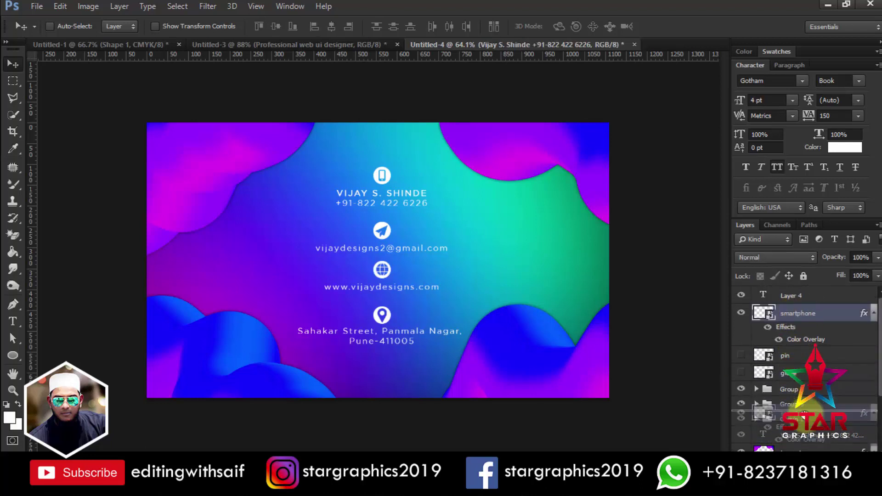
drag(795, 309, 802, 386)
key(ctrl+g)
click(756, 392)
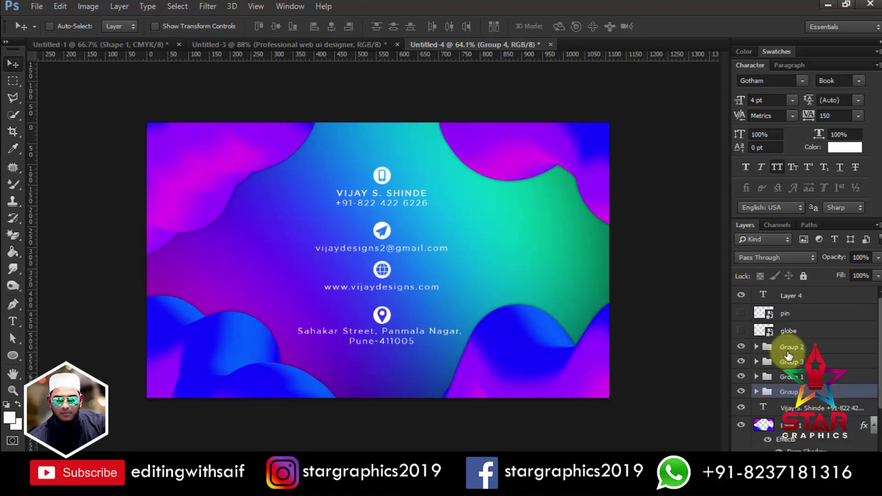
Move the website contact group slightly lower on the card.
shift+click(792, 347)
click(393, 26)
scroll(402, 268, up, 1)
scroll(402, 268, up, 1)
right_click(395, 195)
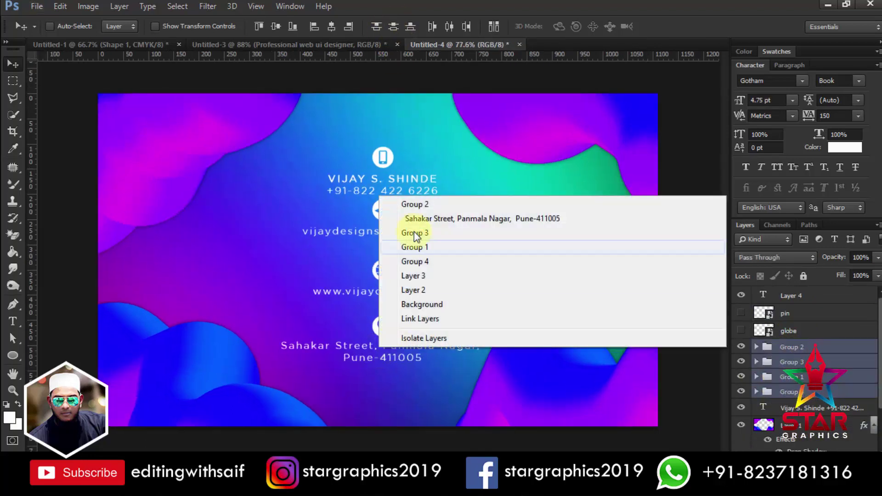
click(413, 203)
right_click(379, 293)
click(395, 299)
drag(387, 293, 387, 302)
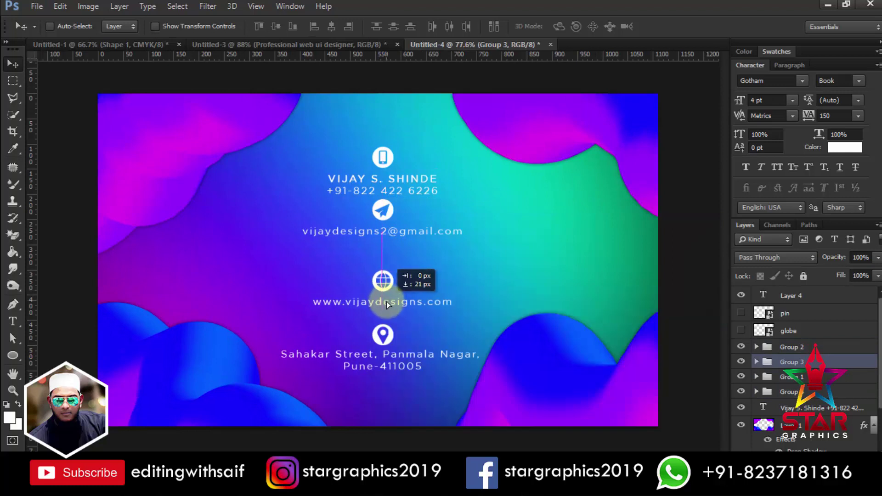
Select the email group and toggle the address group to check spacing.
right_click(394, 233)
click(404, 241)
right_click(386, 214)
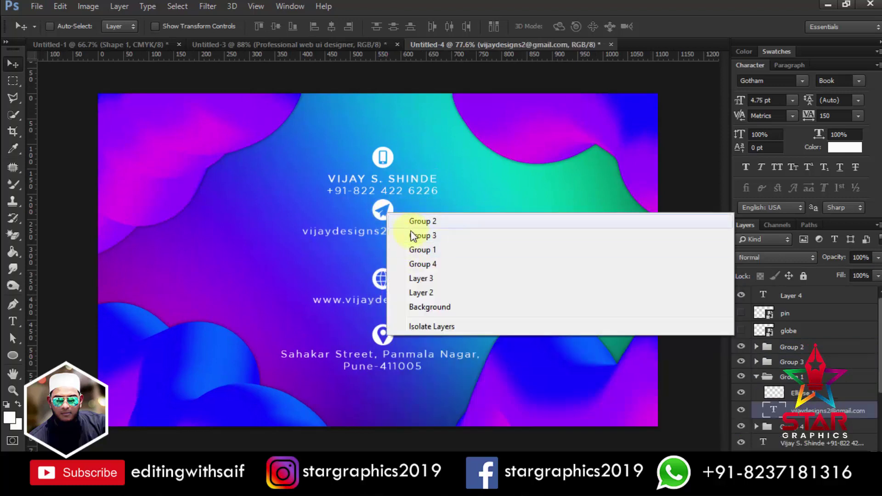
click(363, 233)
click(746, 348)
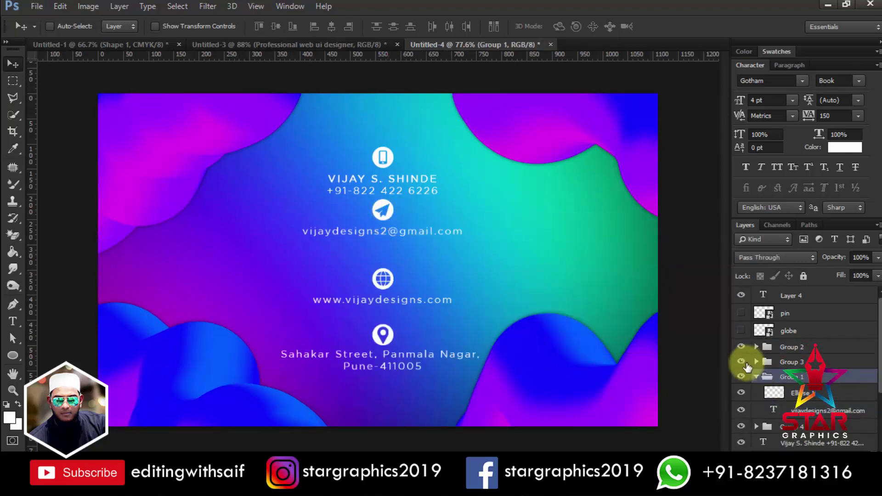
click(756, 376)
Enlarge the name and phone text slightly.
right_click(404, 190)
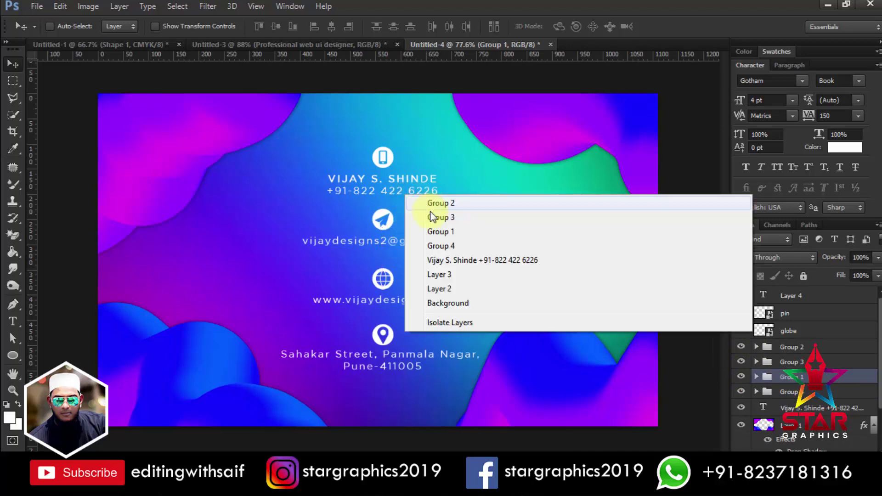
click(478, 257)
key(ctrl+t)
drag(439, 195, 450, 202)
key(Return)
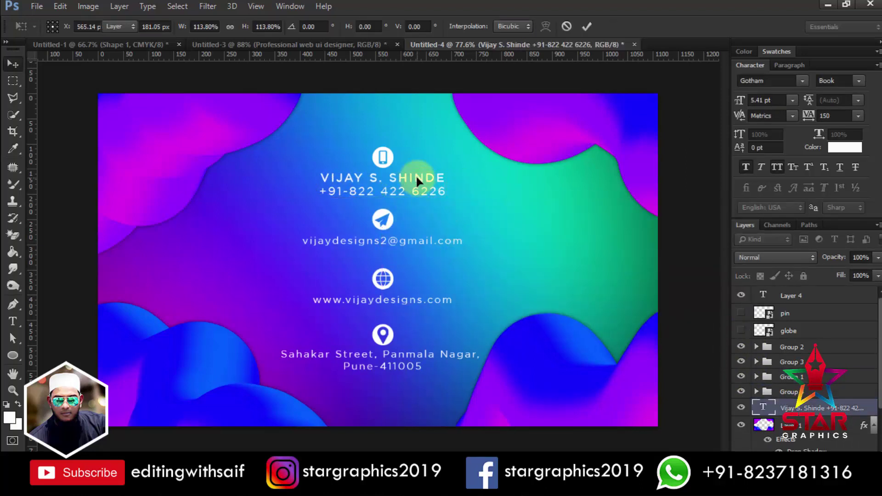
Distribute the four contact groups evenly, then undo two steps.
scroll(462, 265, down, 1)
click(789, 348)
shift+click(789, 391)
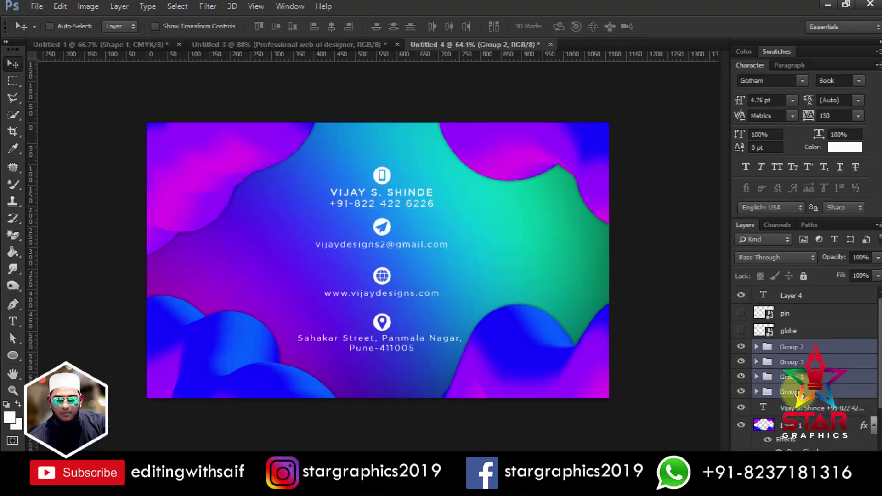
click(394, 26)
key(ctrl+alt+z)
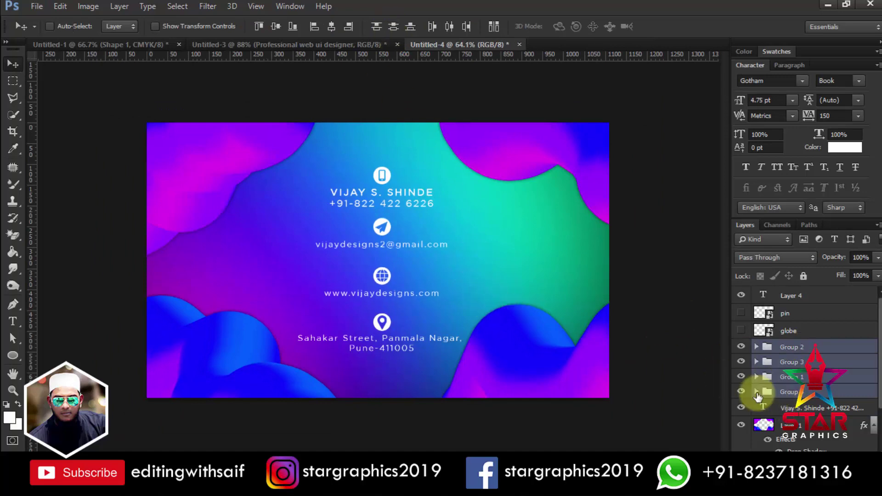
key(ctrl+alt+z)
key(ctrl+alt+z)
key(ctrl+alt+z)
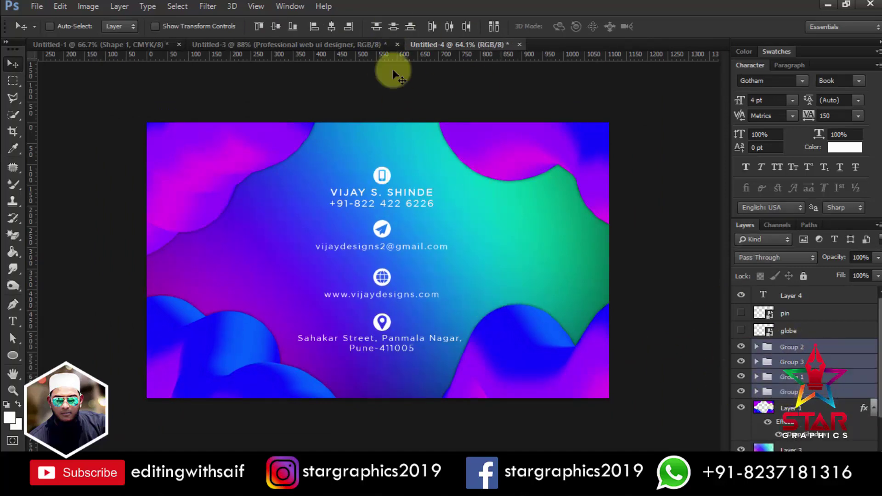
scroll(434, 256, up, 2)
Hide all panels and switch between the front and back documents to preview both cards.
scroll(482, 325, up, 1)
key(Tab)
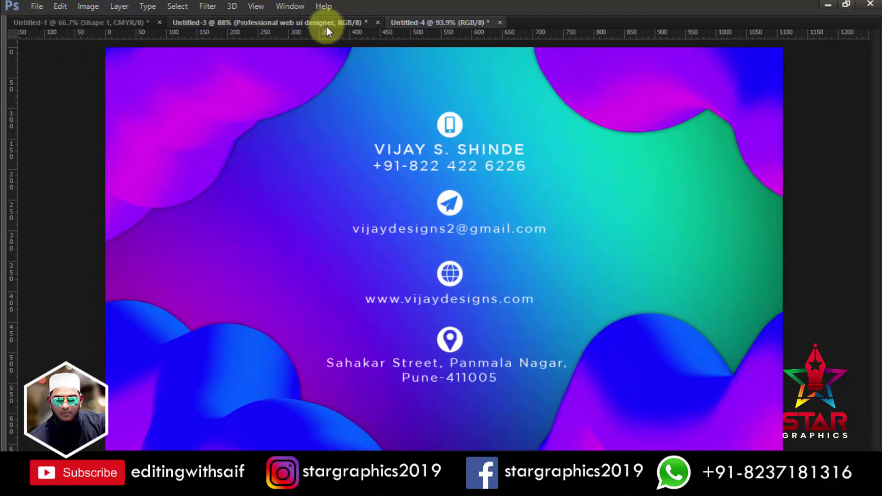
click(326, 25)
click(451, 22)
click(369, 27)
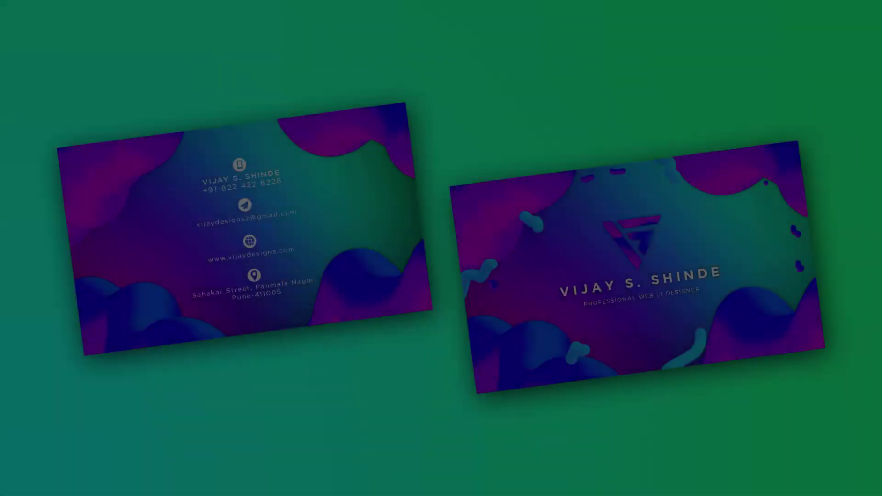